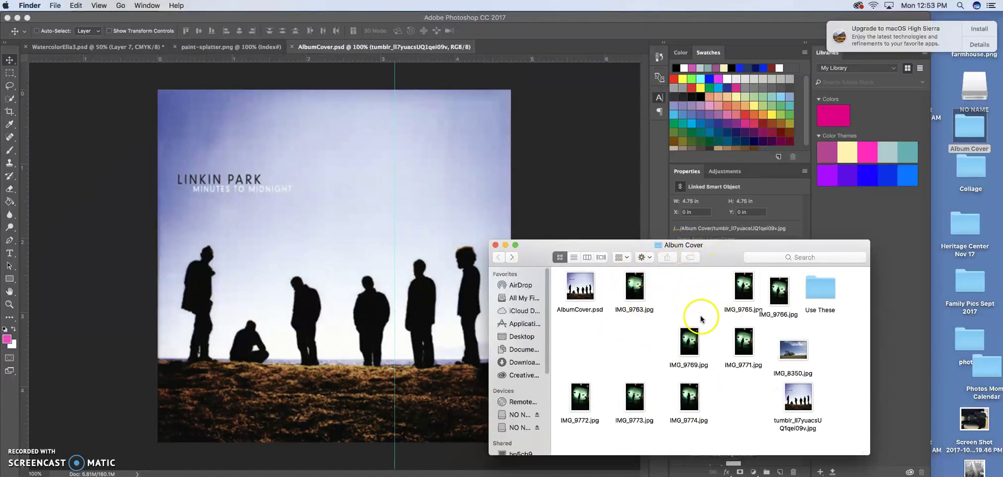
Step: Move the Use These folder directly below AlbumCover.psd in the Album Cover folder
{"action": "left_click_drag", "start_coordinate": [835, 311], "coordinate": [587, 334]}
{"action": "left_click", "coordinate": [616, 339]}
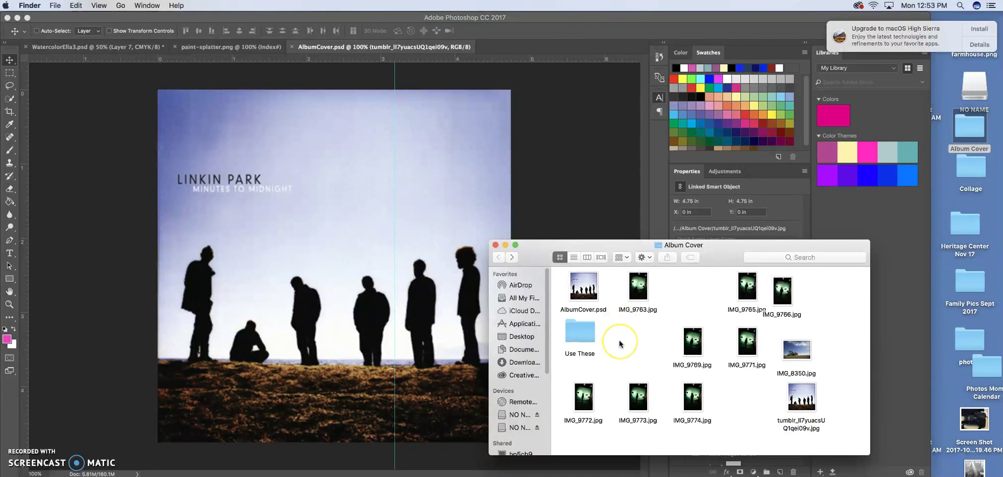
{"action": "left_click", "coordinate": [620, 339]}
{"action": "left_click", "coordinate": [573, 334]}
{"action": "left_click", "coordinate": [645, 333]}
Step: Select the tumblr reference image in the Album Cover folder and switch to Photoshop
{"action": "left_click", "coordinate": [804, 397]}
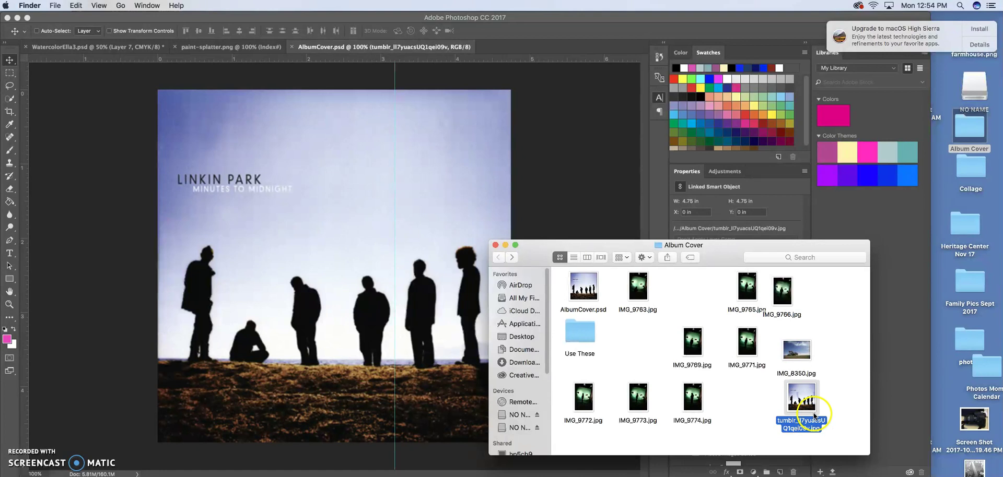
{"action": "left_click", "coordinate": [802, 400]}
{"action": "left_click", "coordinate": [559, 38]}
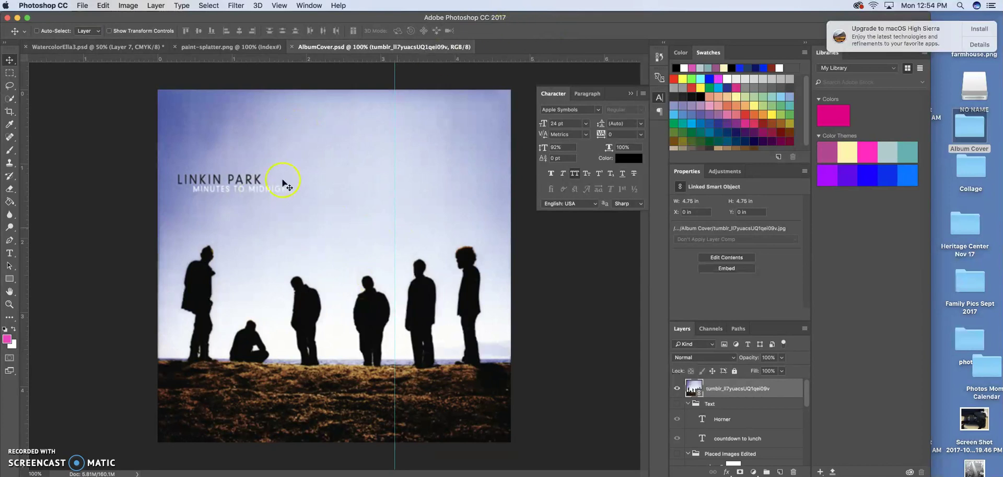
Step: Create a new document from the Letter preset, resized to 4.75 by 4.75 inches at 300 pixels/inch in RGB Color
{"action": "left_click", "coordinate": [82, 6]}
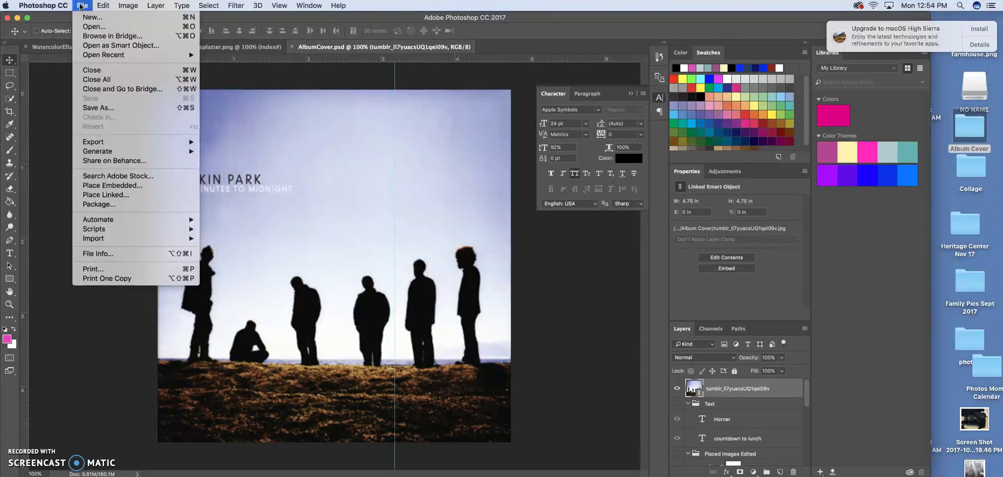
{"action": "left_click", "coordinate": [87, 17]}
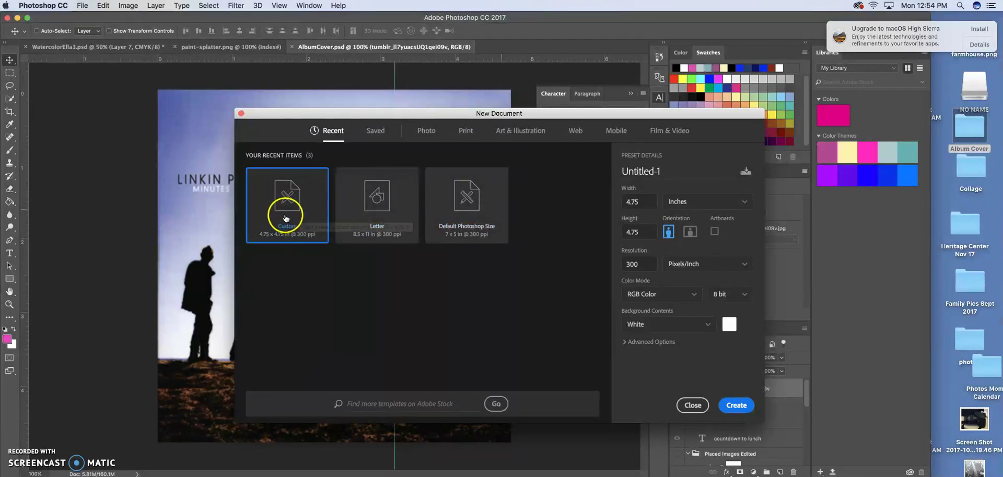
{"action": "left_click", "coordinate": [394, 191]}
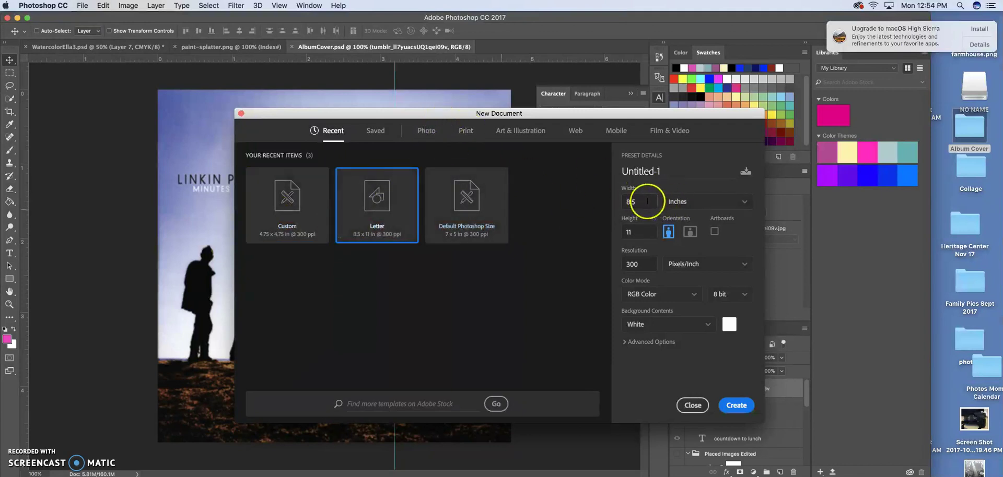
{"action": "left_click_drag", "start_coordinate": [647, 201], "coordinate": [610, 202]}
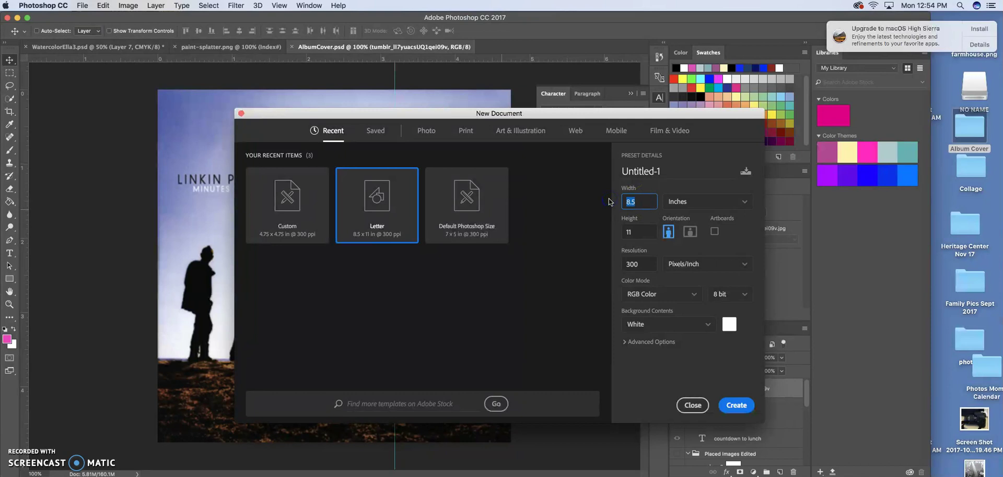
{"action": "type", "text": "4.75"}
{"action": "left_click", "coordinate": [677, 202]}
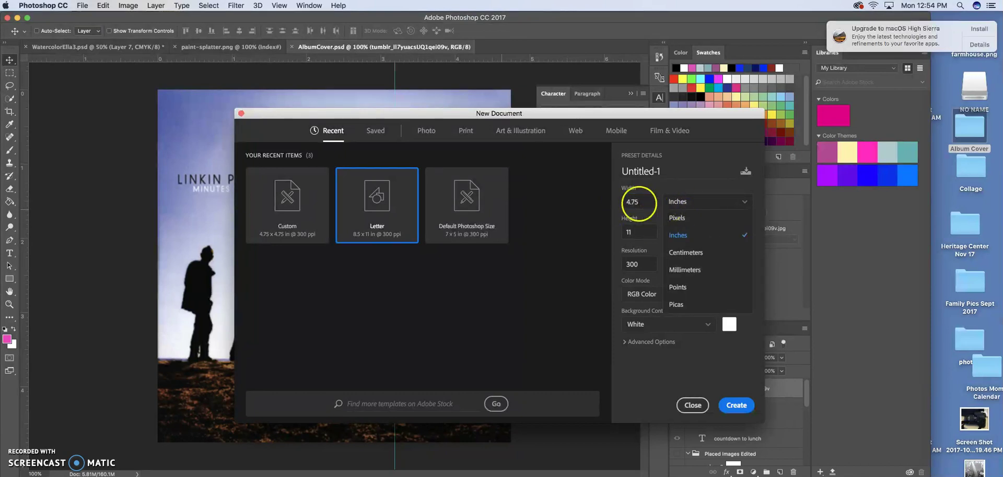
{"action": "left_click", "coordinate": [686, 235]}
{"action": "left_click", "coordinate": [634, 233]}
{"action": "double_click", "coordinate": [634, 233]}
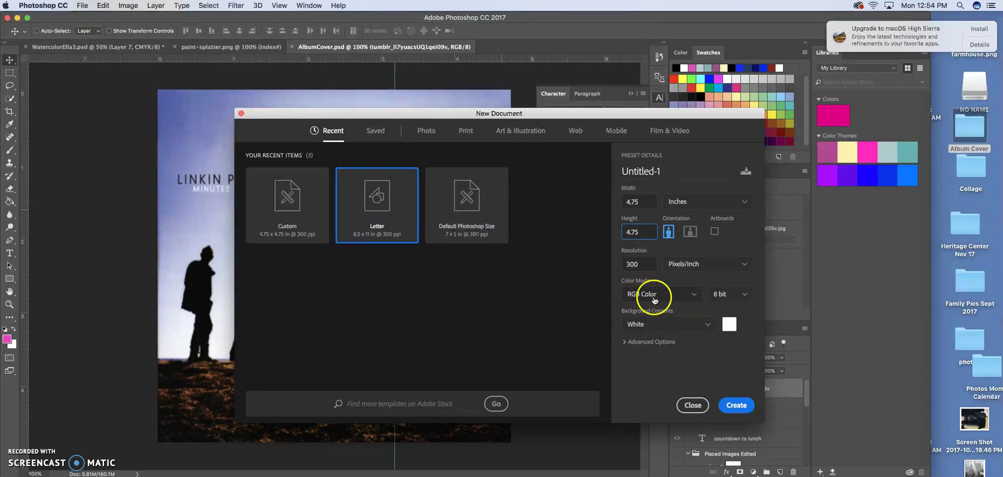
{"action": "left_click", "coordinate": [738, 411]}
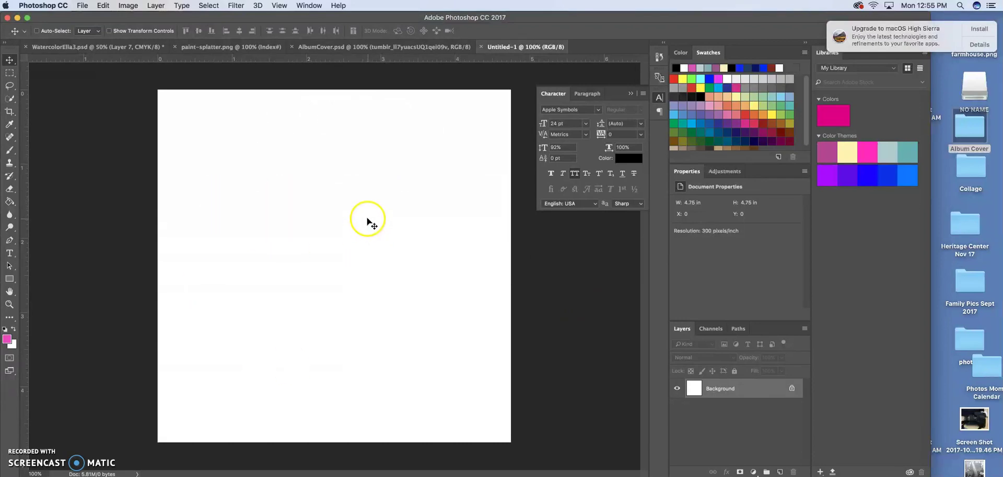
Step: Place IMG_9762.jpg from the Use These folder as a linked image and commit it at its default size
{"action": "left_click", "coordinate": [191, 19]}
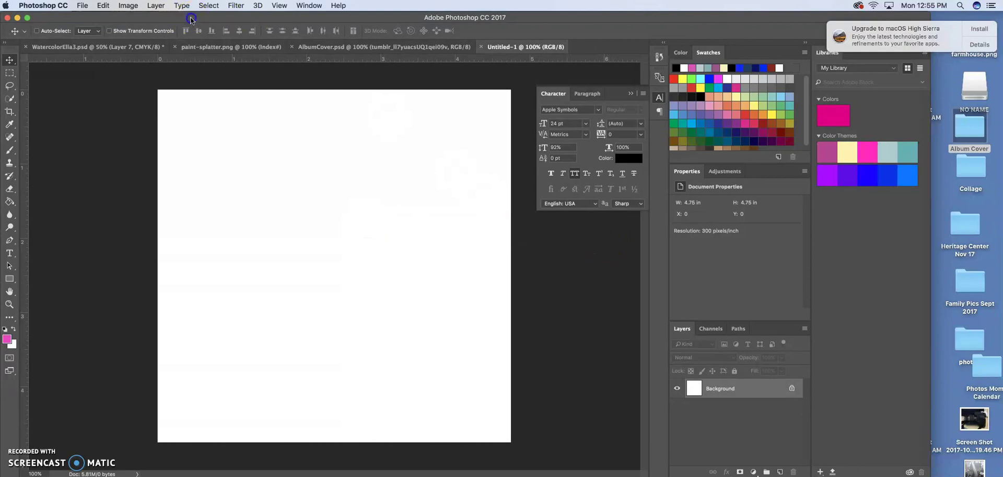
{"action": "left_click", "coordinate": [82, 7]}
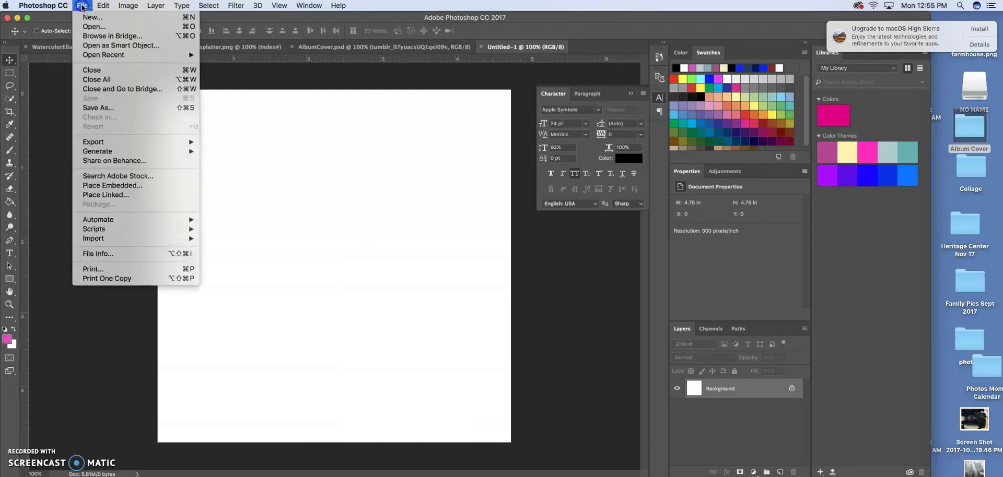
{"action": "left_click", "coordinate": [116, 196]}
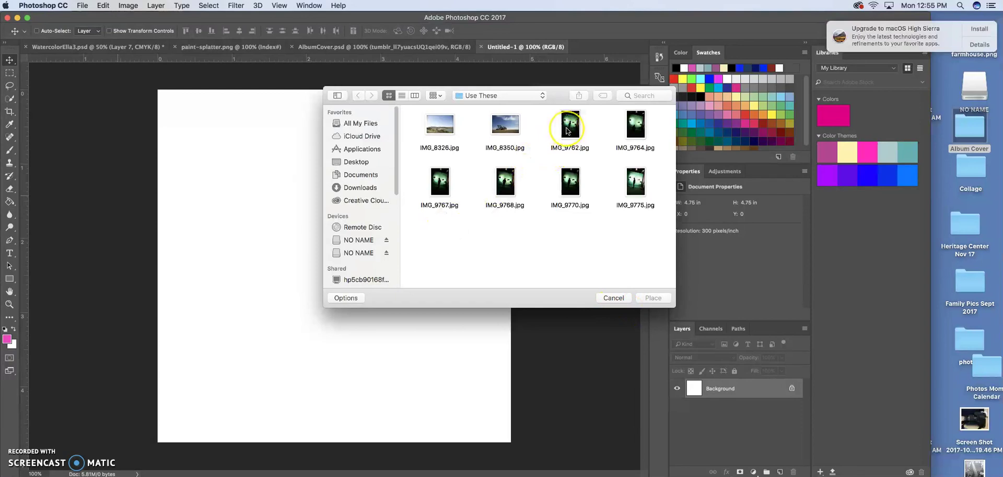
{"action": "left_click", "coordinate": [568, 131]}
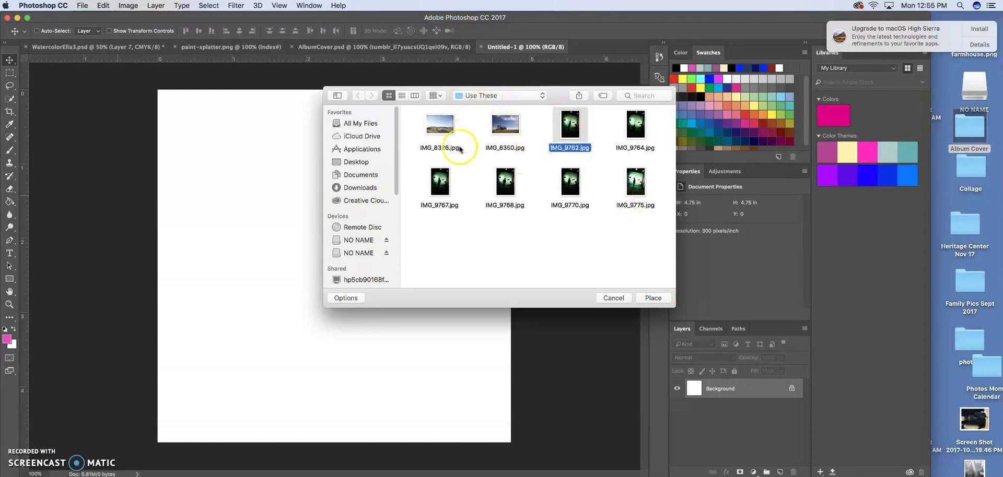
{"action": "left_click", "coordinate": [652, 298]}
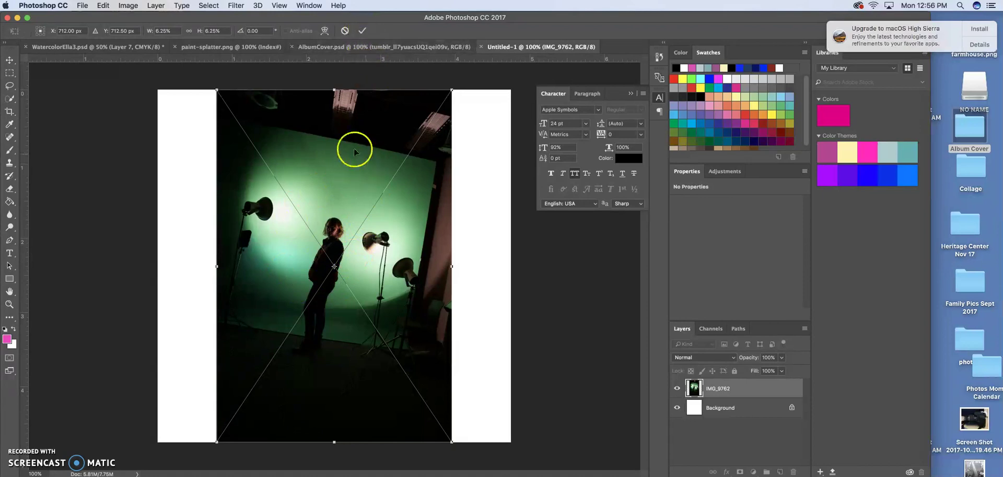
{"action": "left_click", "coordinate": [360, 32]}
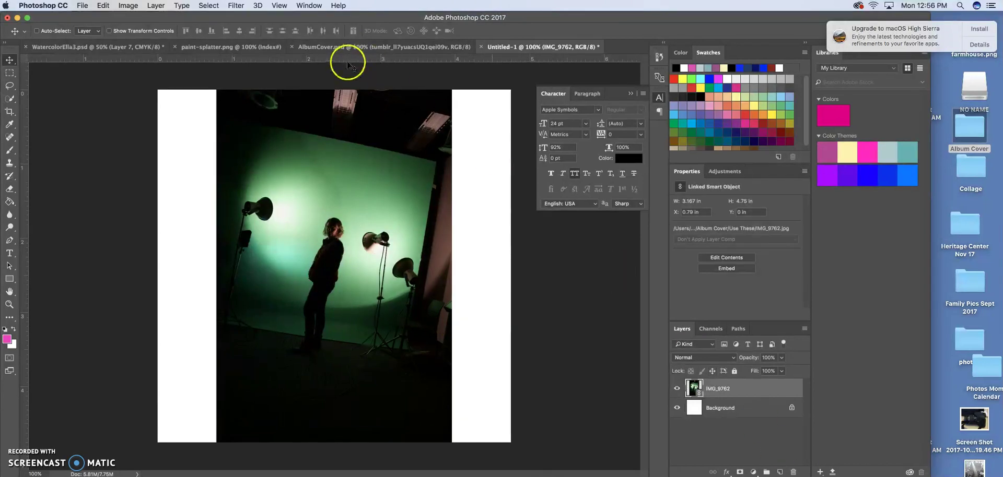
Step: View the figures' poses on the reference cover in AlbumCover.psd and return to the untitled document
{"action": "left_click", "coordinate": [328, 47]}
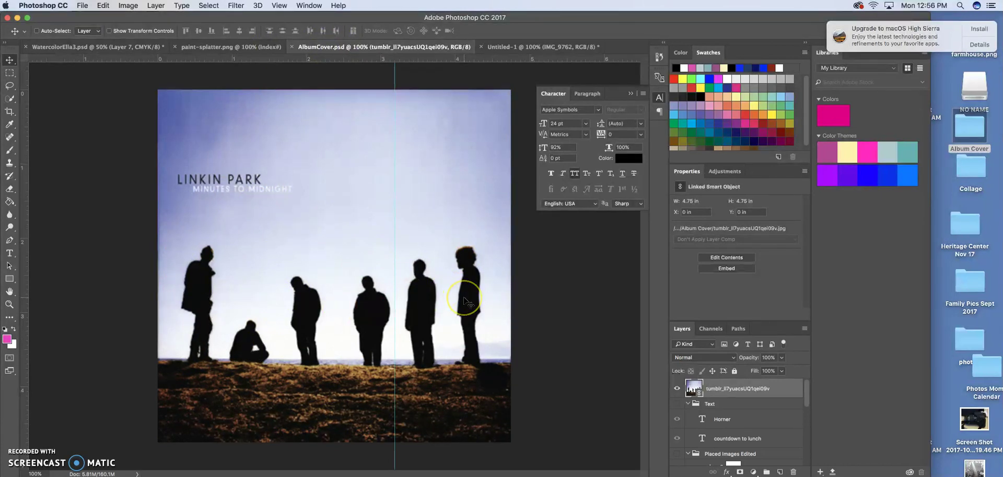
{"action": "left_click", "coordinate": [529, 47]}
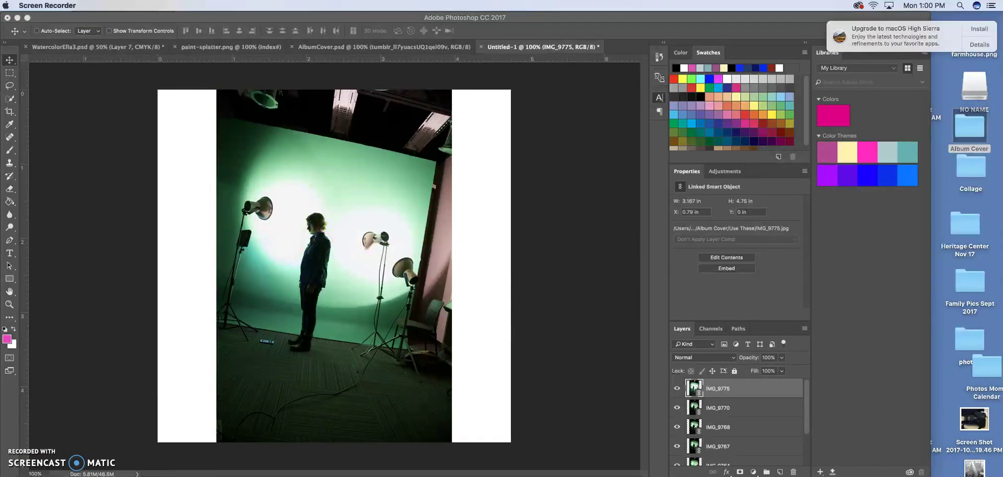
{"action": "left_click", "coordinate": [129, 21]}
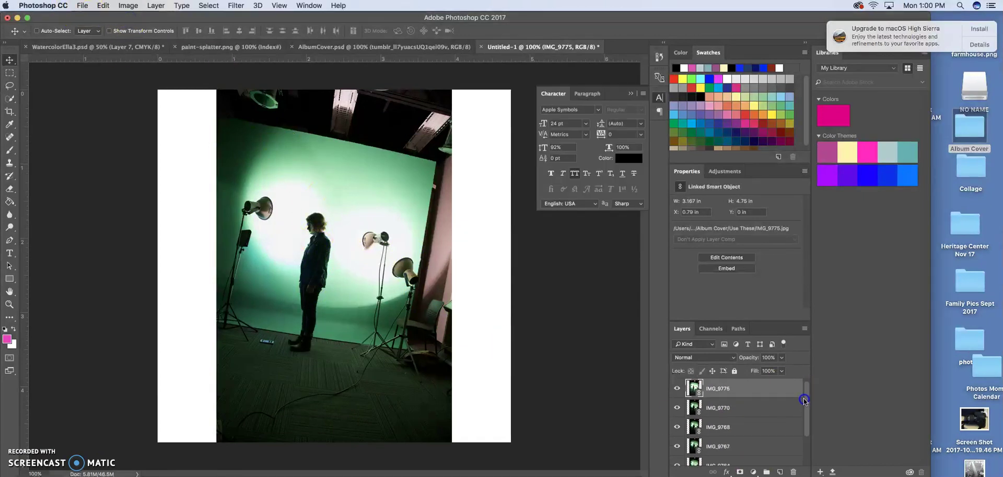
Step: Hide the photo layers IMG_9775, IMG_9770, IMG_9768, IMG_9767 and IMG_9764, leaving IMG_9762 shown
{"action": "left_click", "coordinate": [677, 389]}
{"action": "left_click", "coordinate": [677, 408]}
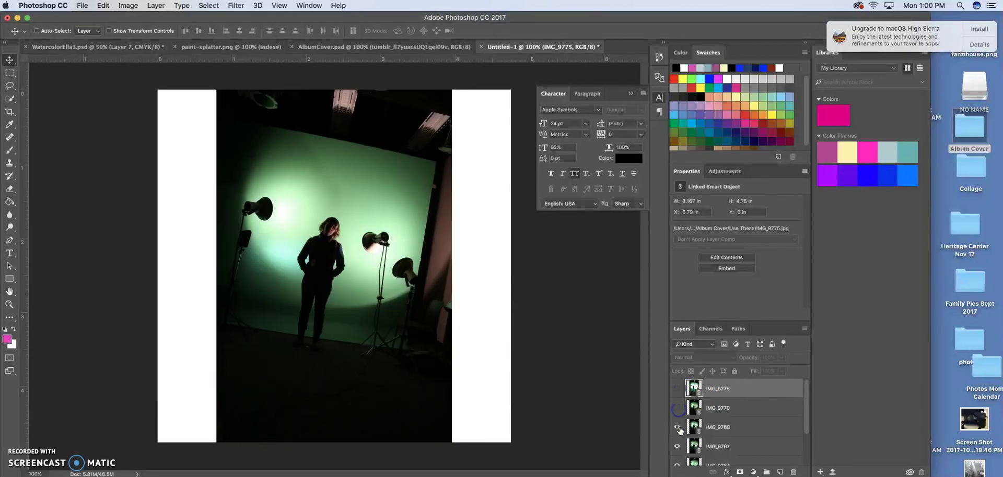
{"action": "left_click", "coordinate": [677, 427]}
{"action": "left_click", "coordinate": [677, 447]}
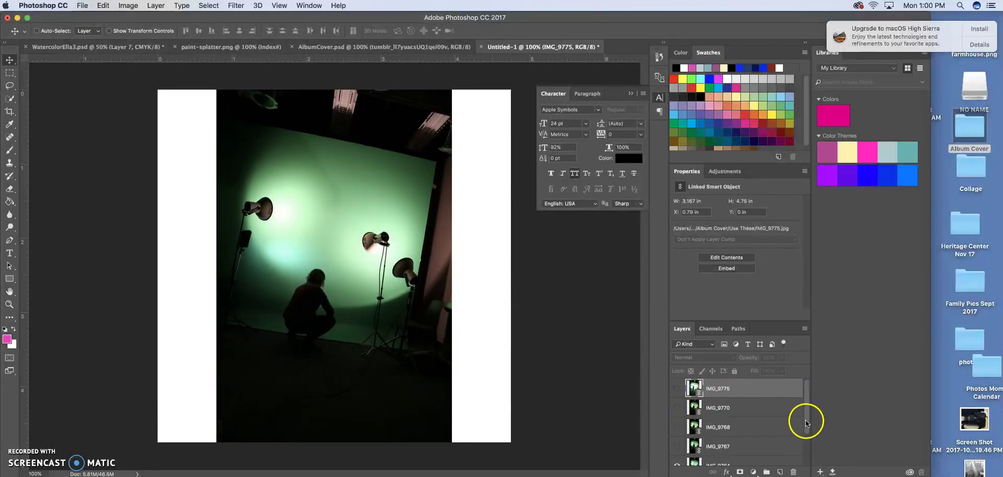
{"action": "left_click_drag", "start_coordinate": [806, 417], "coordinate": [809, 447]}
{"action": "left_click", "coordinate": [677, 427]}
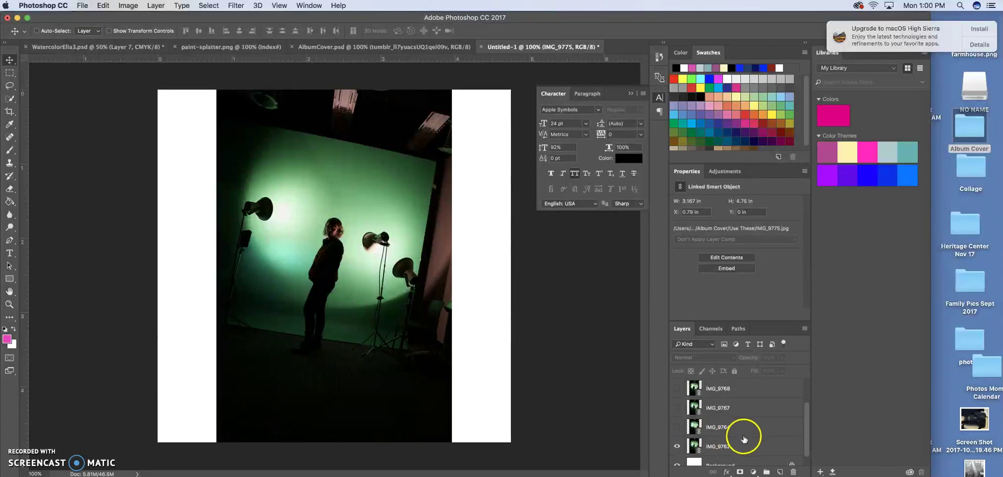
{"action": "left_click", "coordinate": [81, 6]}
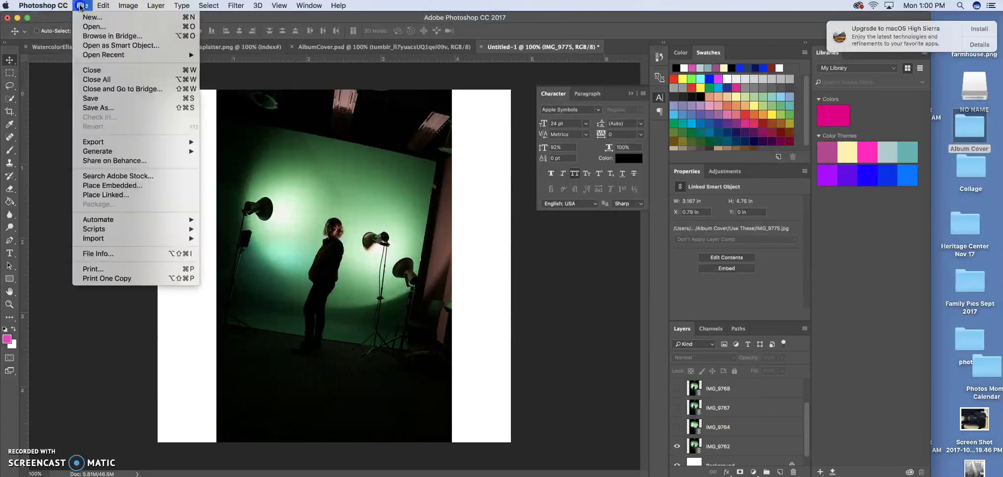
{"action": "left_click", "coordinate": [109, 196]}
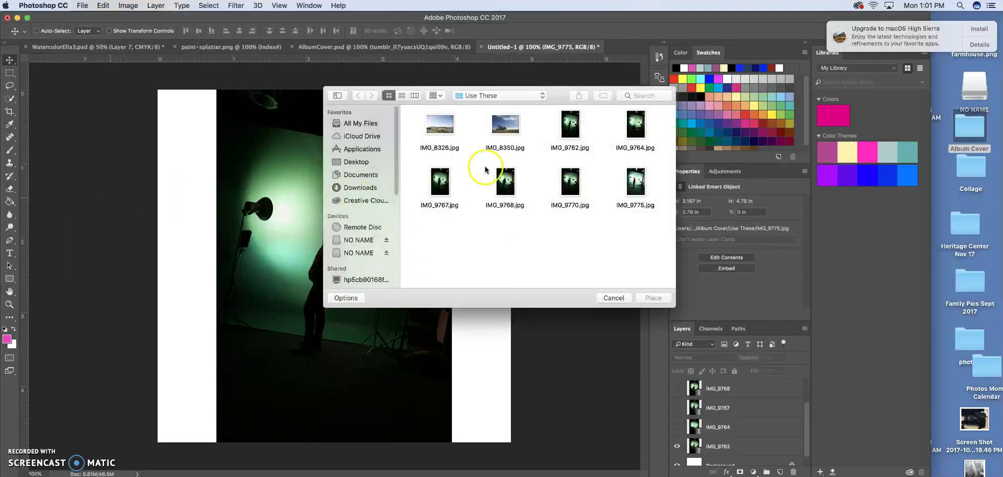
{"action": "left_click", "coordinate": [542, 95]}
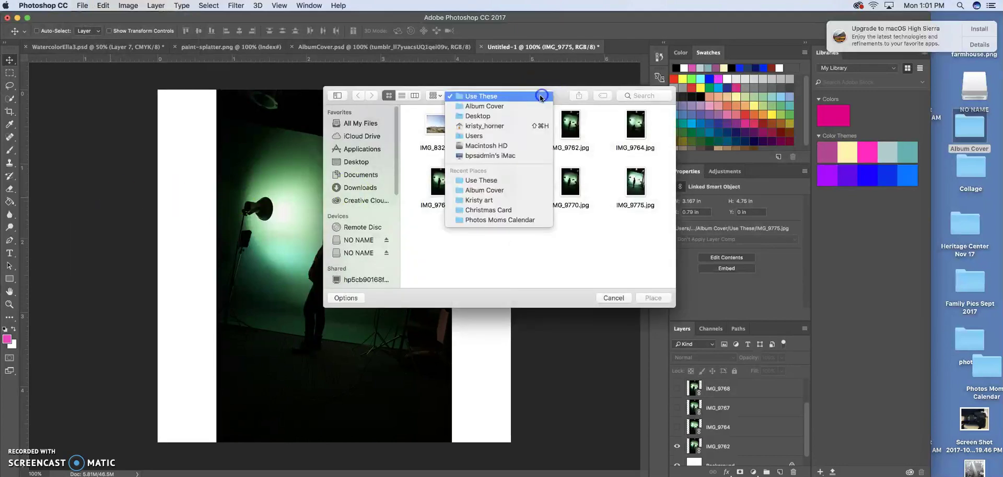
{"action": "left_click", "coordinate": [507, 108]}
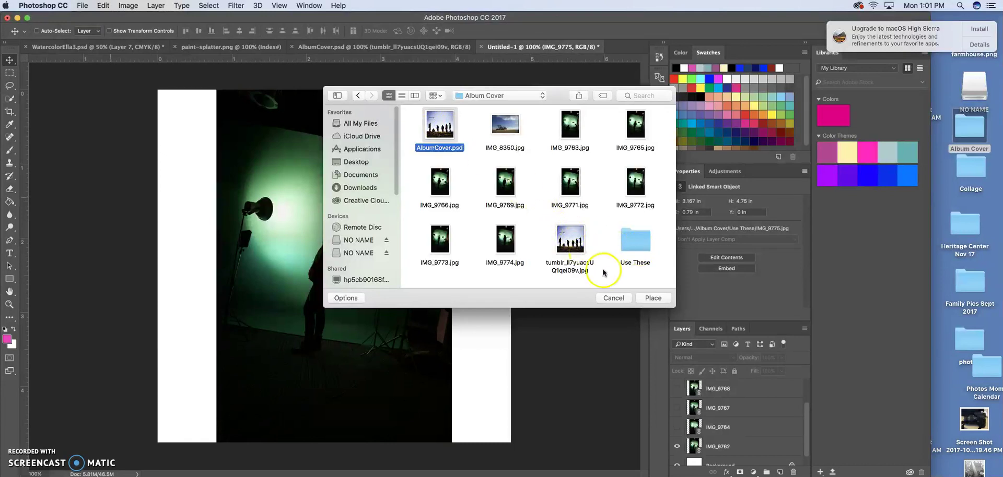
{"action": "left_click", "coordinate": [613, 299]}
Step: Place the reference image tumblr_ll7yuacsUQ1qei09v.jpg from the Album Cover folder as a linked image and commit it
{"action": "left_click", "coordinate": [77, 6]}
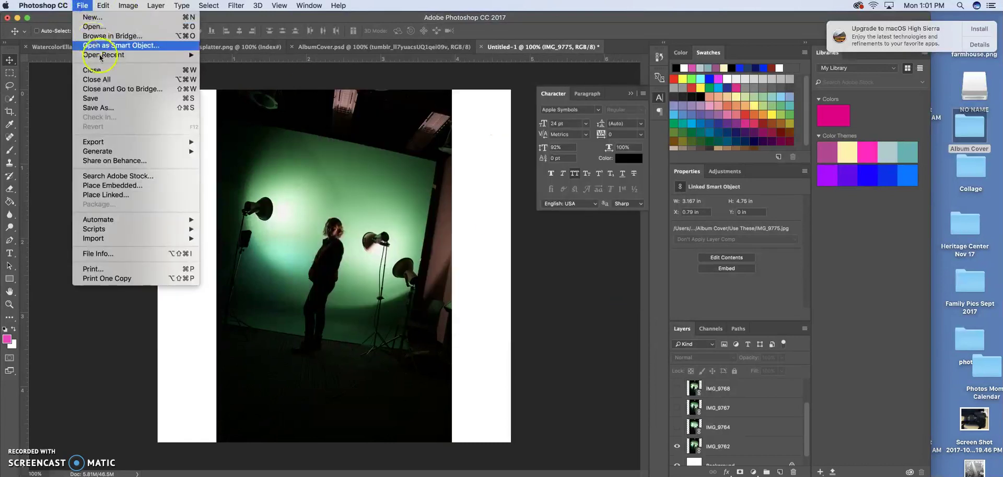
{"action": "left_click", "coordinate": [160, 198]}
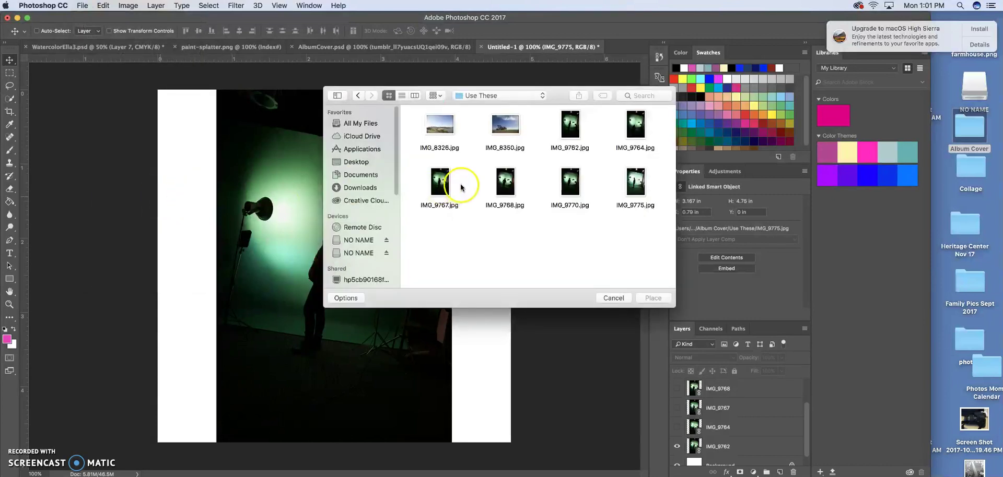
{"action": "left_click", "coordinate": [538, 96]}
{"action": "left_click", "coordinate": [489, 106]}
{"action": "left_click", "coordinate": [569, 241]}
{"action": "left_click", "coordinate": [653, 298]}
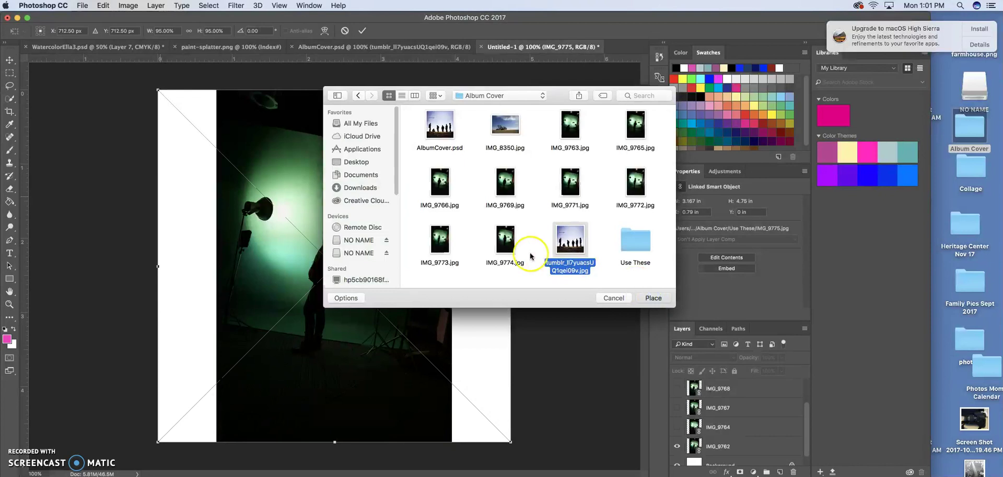
{"action": "key", "text": "Return"}
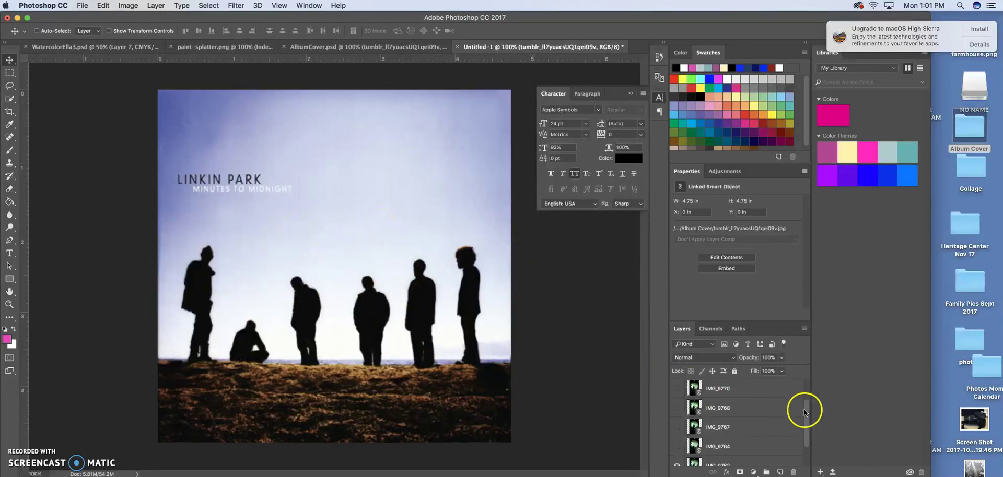
Step: Toggle the placed tumblr reference layer's visibility off and back on to compare it with the photo underneath
{"action": "scroll", "coordinate": [799, 410], "scroll_direction": "up", "scroll_amount": 2}
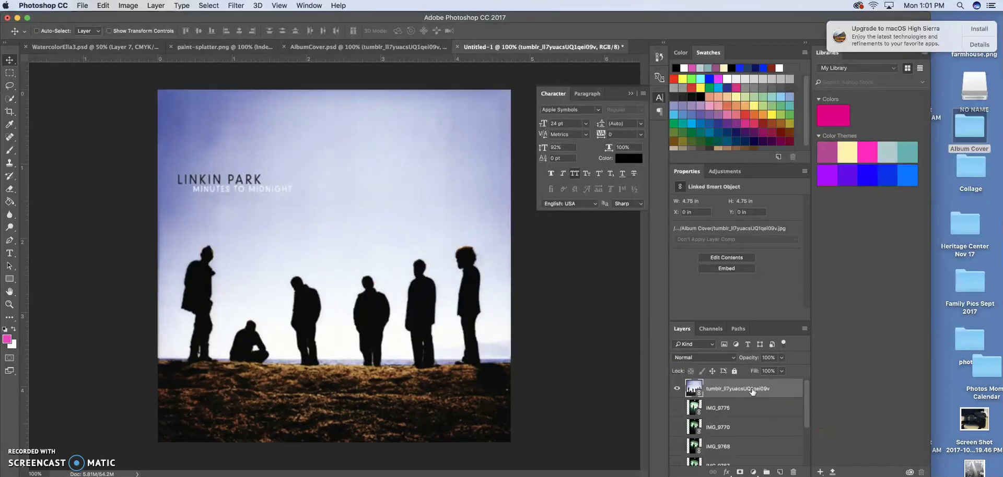
{"action": "left_click", "coordinate": [677, 389]}
{"action": "left_click", "coordinate": [678, 389]}
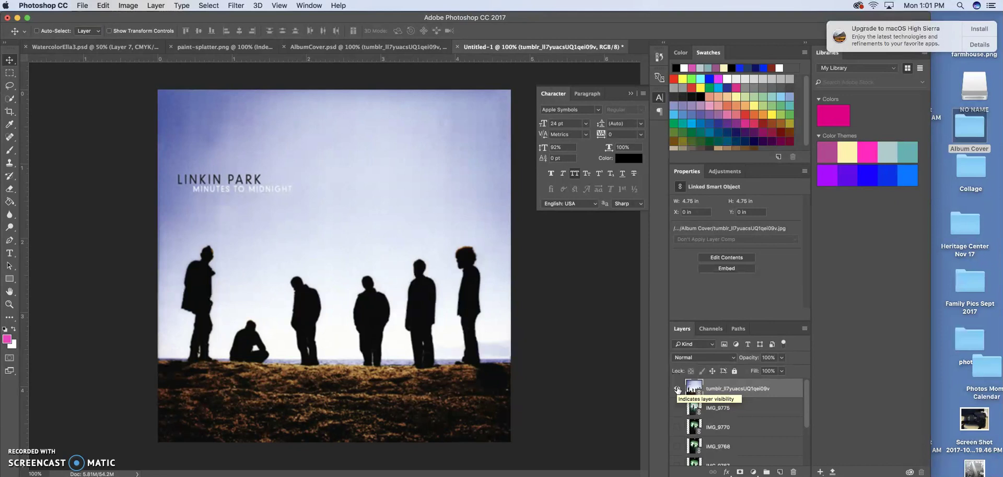
{"action": "left_click", "coordinate": [735, 389]}
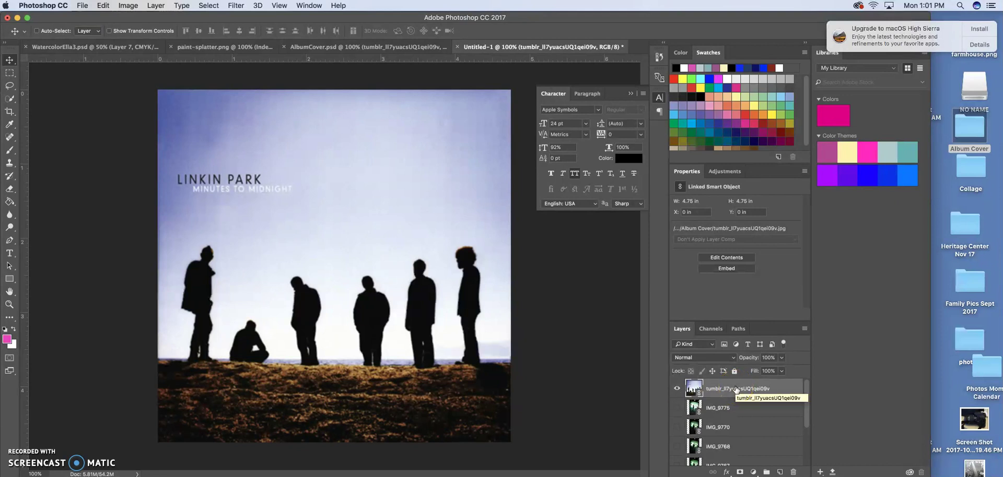
Step: Move the tumblr reference layer to just above the Background, beneath the photo layer IMG_9762
{"action": "left_click", "coordinate": [796, 398]}
{"action": "left_click_drag", "start_coordinate": [807, 402], "coordinate": [807, 439]}
{"action": "left_click", "coordinate": [732, 439]}
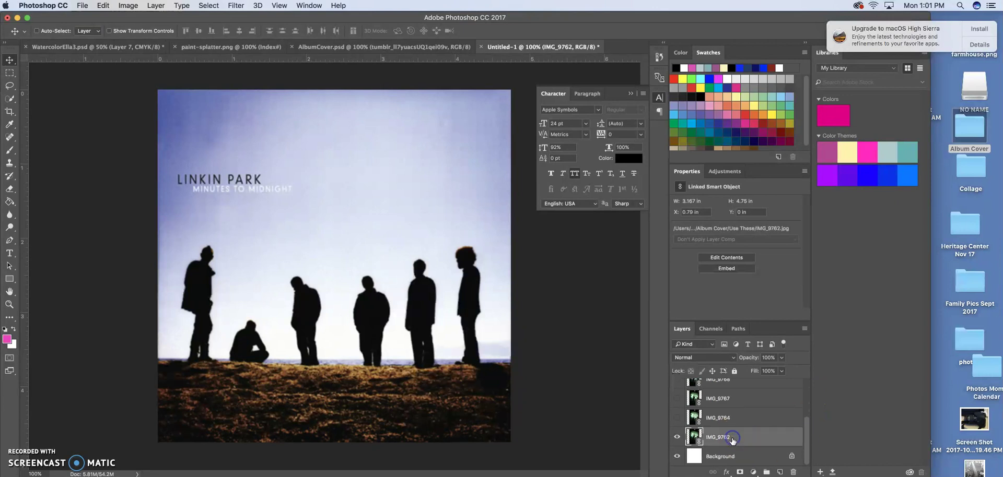
{"action": "left_click_drag", "start_coordinate": [809, 426], "coordinate": [808, 384]}
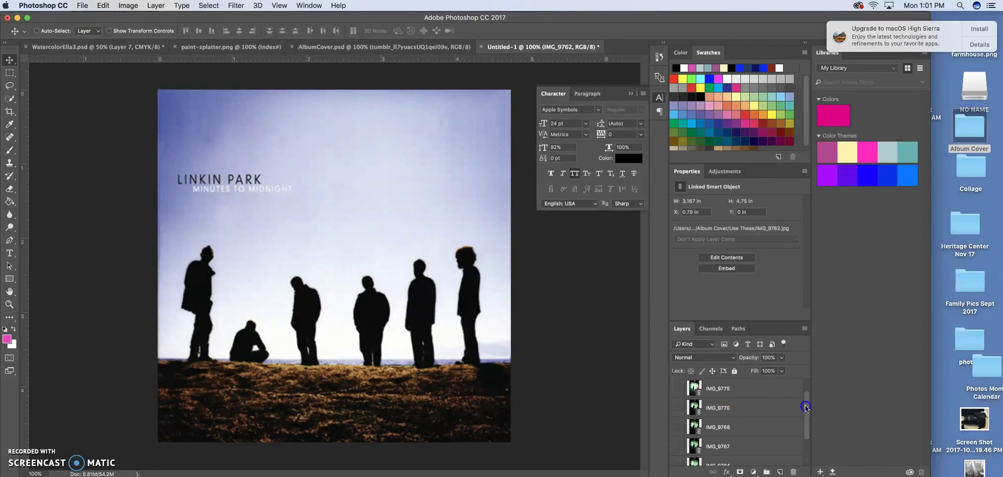
{"action": "left_click", "coordinate": [694, 389]}
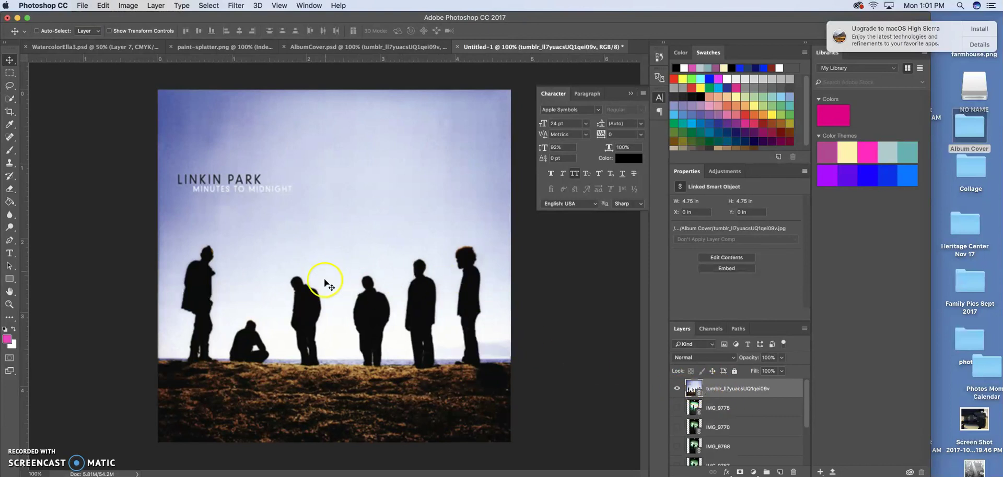
{"action": "left_click_drag", "start_coordinate": [764, 393], "coordinate": [757, 443]}
Step: Set IMG_9762's opacity to 55% and shift the photo slightly to compare its figure with the reference silhouettes
{"action": "left_click", "coordinate": [724, 418]}
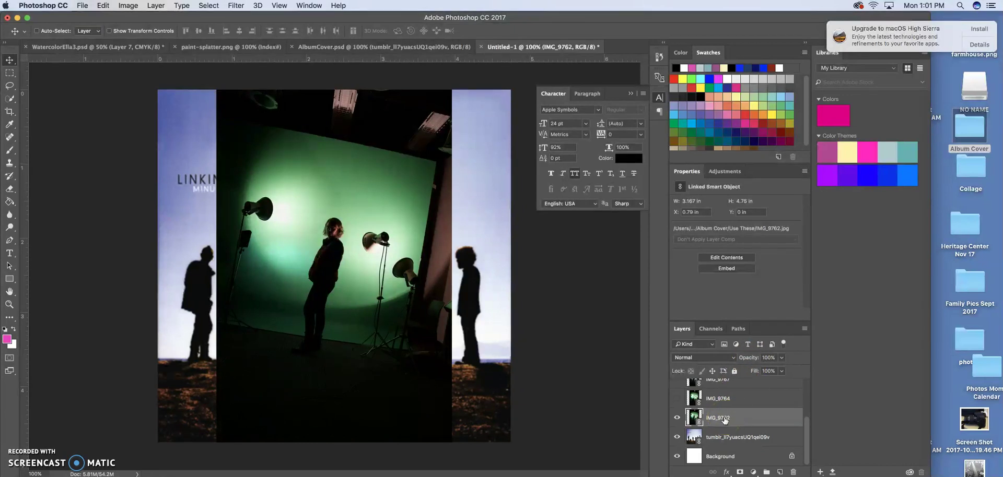
{"action": "left_click_drag", "start_coordinate": [737, 357], "coordinate": [745, 358]}
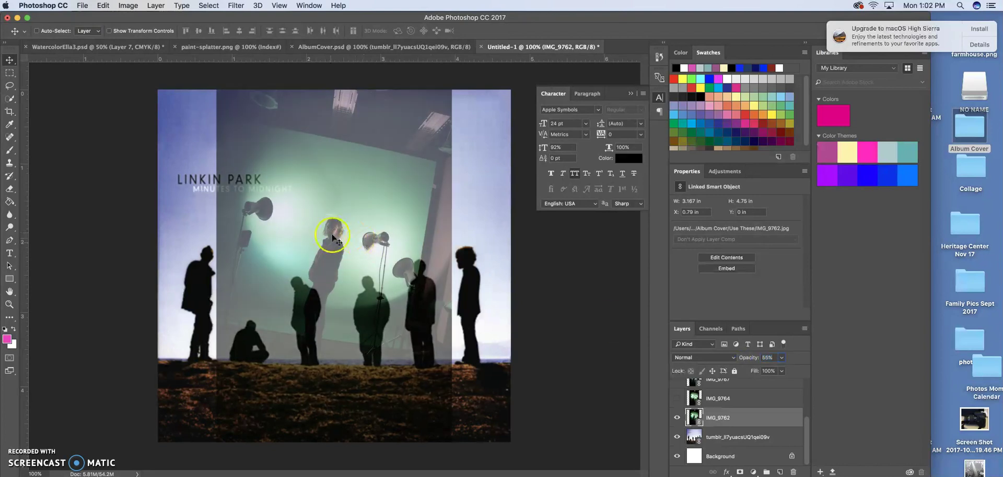
{"action": "left_click_drag", "start_coordinate": [337, 276], "coordinate": [367, 269]}
{"action": "left_click", "coordinate": [217, 313]}
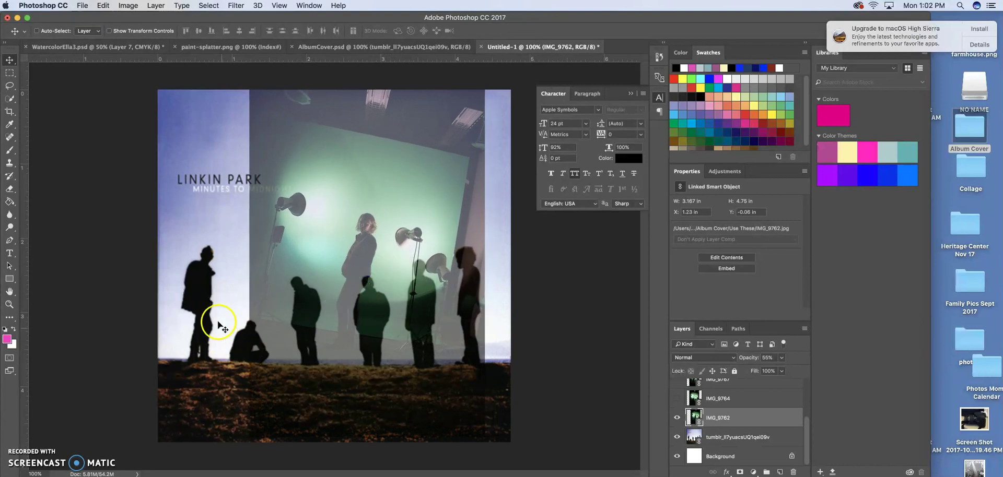
{"action": "mouse_move", "coordinate": [354, 302]}
{"action": "left_mouse_down"}
{"action": "mouse_move", "coordinate": [339, 307]}
{"action": "mouse_move", "coordinate": [460, 330]}
{"action": "mouse_move", "coordinate": [340, 305]}
{"action": "mouse_move", "coordinate": [204, 300]}
{"action": "mouse_move", "coordinate": [401, 311]}
{"action": "mouse_move", "coordinate": [353, 305]}
{"action": "left_mouse_up"}
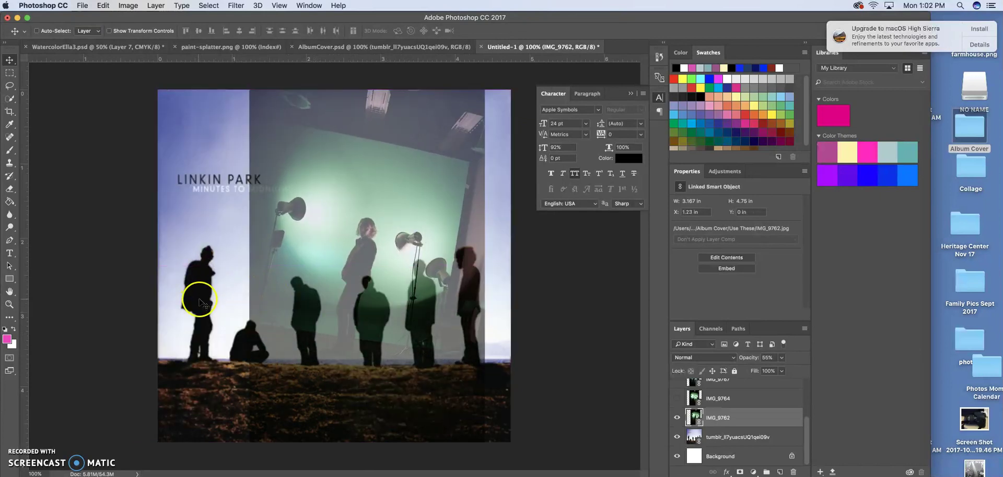
{"action": "left_click_drag", "start_coordinate": [358, 273], "coordinate": [345, 272]}
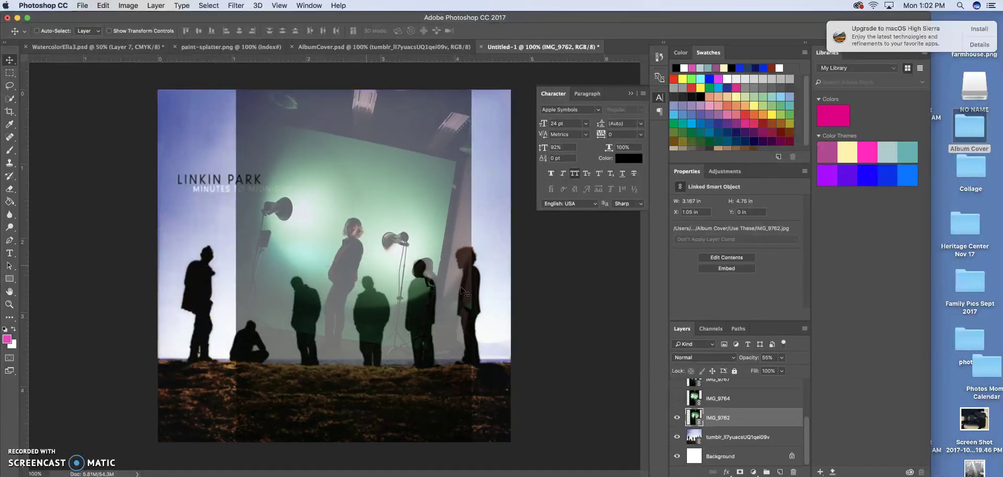
Step: Restore IMG_9762's opacity to 100%
{"action": "left_click_drag", "start_coordinate": [750, 358], "coordinate": [817, 359]}
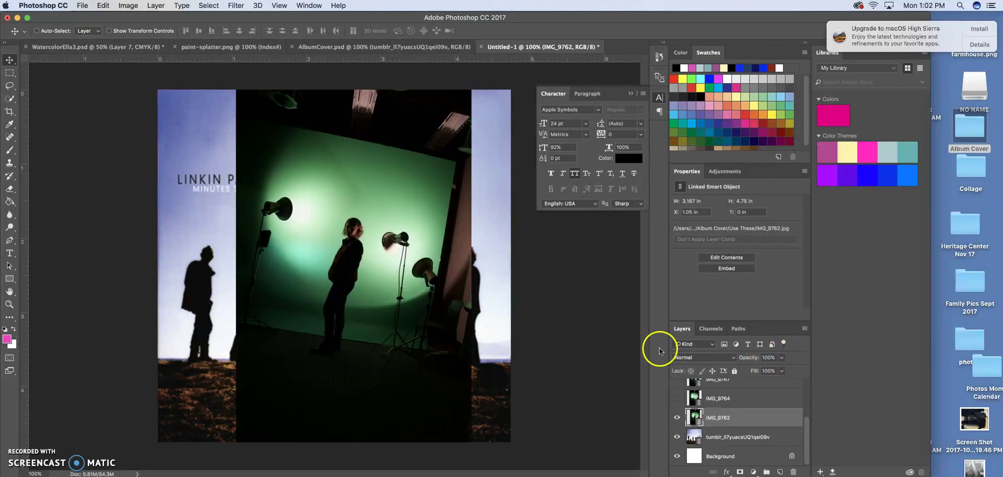
{"action": "left_click", "coordinate": [350, 253]}
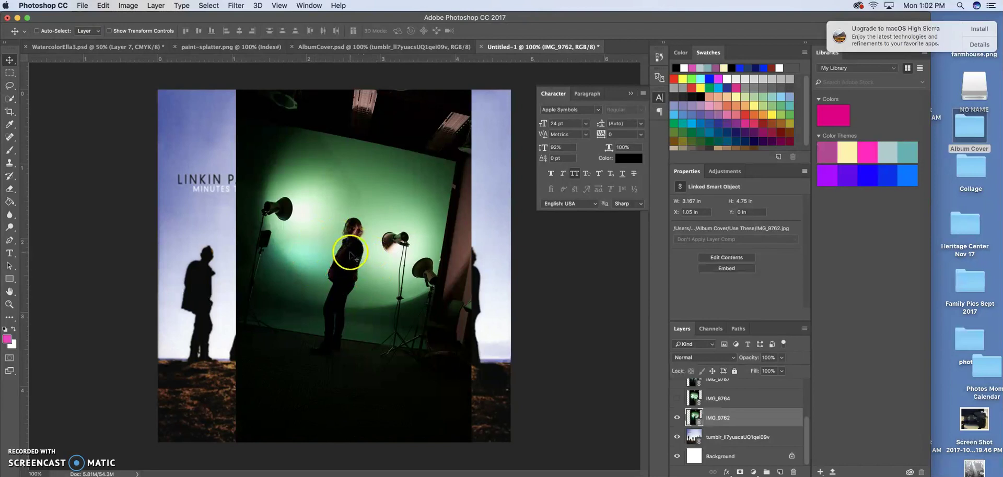
{"action": "left_click", "coordinate": [129, 5]}
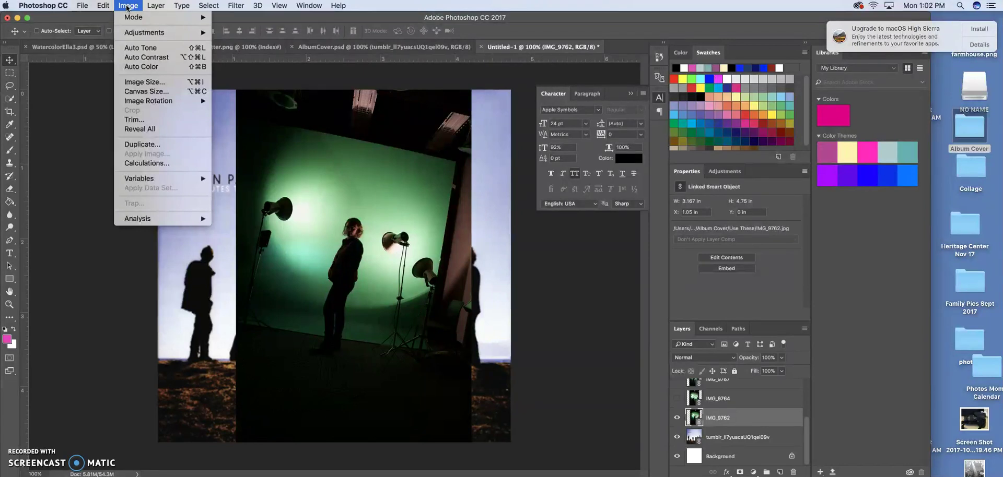
{"action": "left_click", "coordinate": [186, 103]}
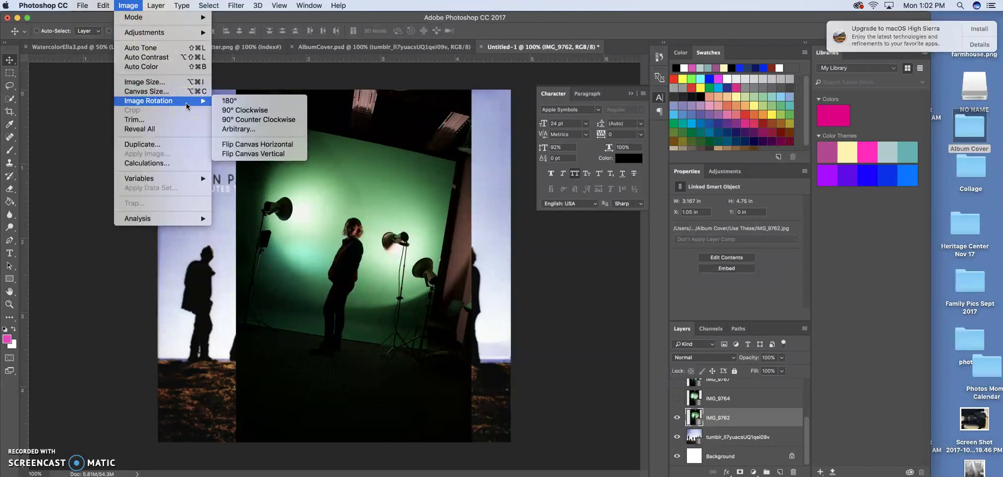
{"action": "left_click", "coordinate": [174, 100]}
{"action": "left_click", "coordinate": [385, 264]}
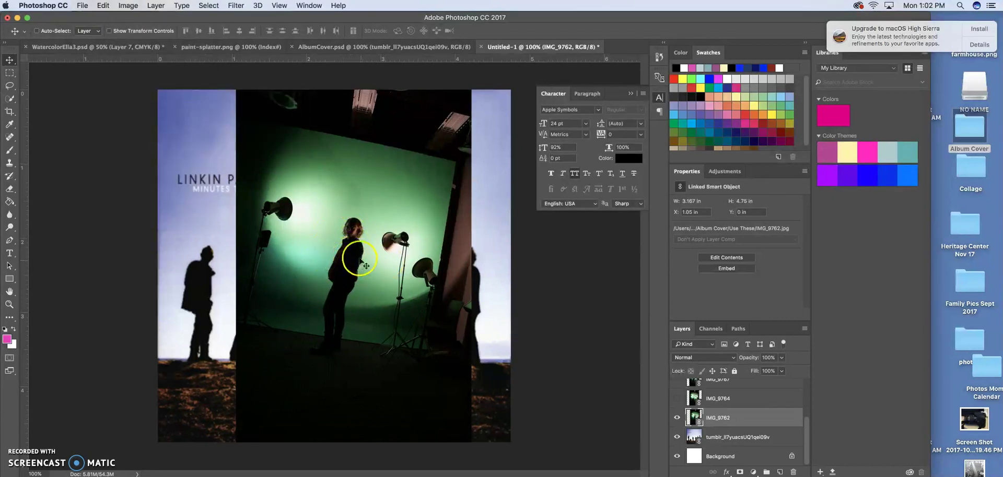
Step: Flip the IMG_9762 layer horizontally and set its opacity to 55%
{"action": "left_click", "coordinate": [103, 6]}
{"action": "mouse_move", "coordinate": [159, 226]}
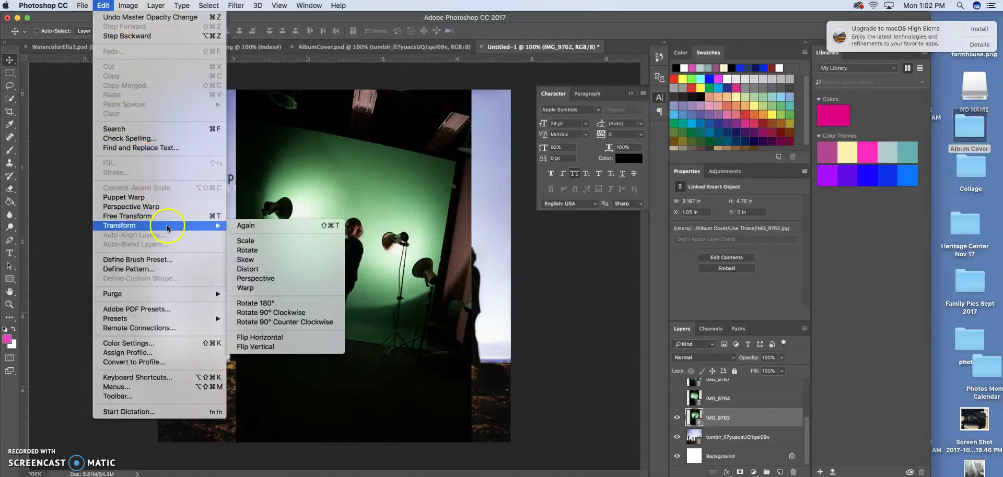
{"action": "left_click", "coordinate": [286, 338]}
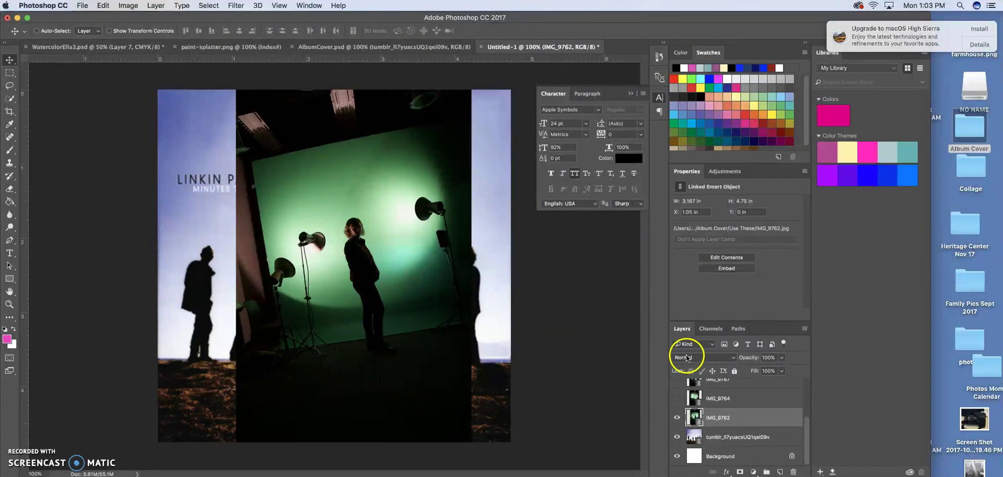
{"action": "left_click_drag", "start_coordinate": [748, 358], "coordinate": [728, 356]}
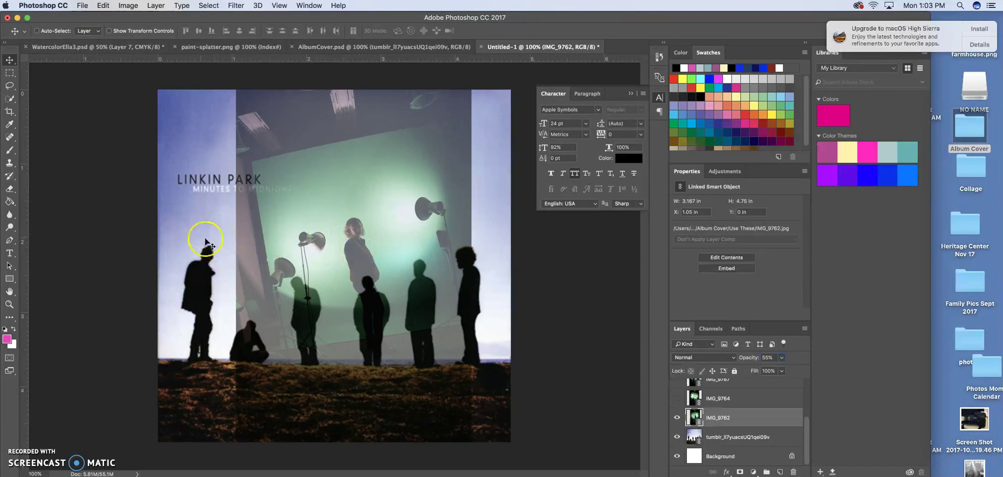
Step: Move IMG_9762 over the reference cover's leftmost figure and rotate it clockwise to about 12.6 degrees
{"action": "left_click_drag", "start_coordinate": [382, 316], "coordinate": [218, 337]}
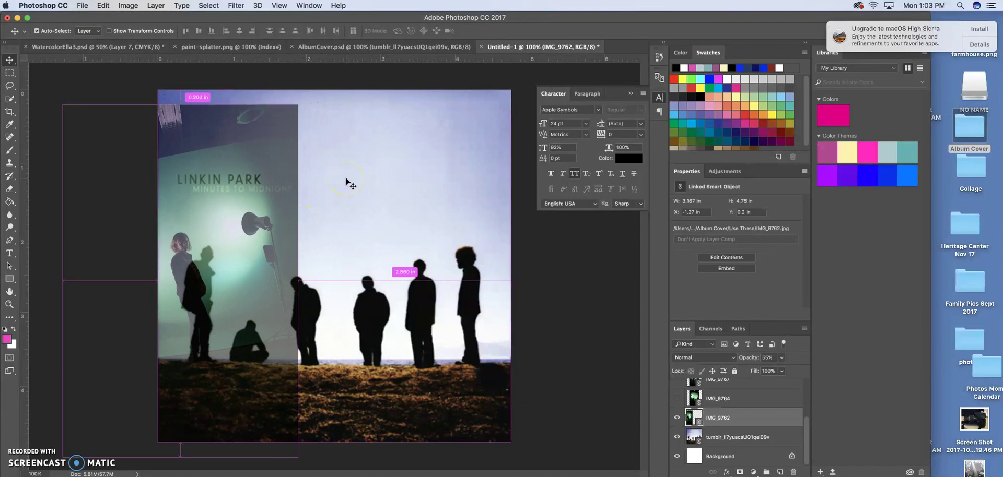
{"action": "key", "text": "super+t"}
{"action": "left_click_drag", "start_coordinate": [339, 97], "coordinate": [354, 125]}
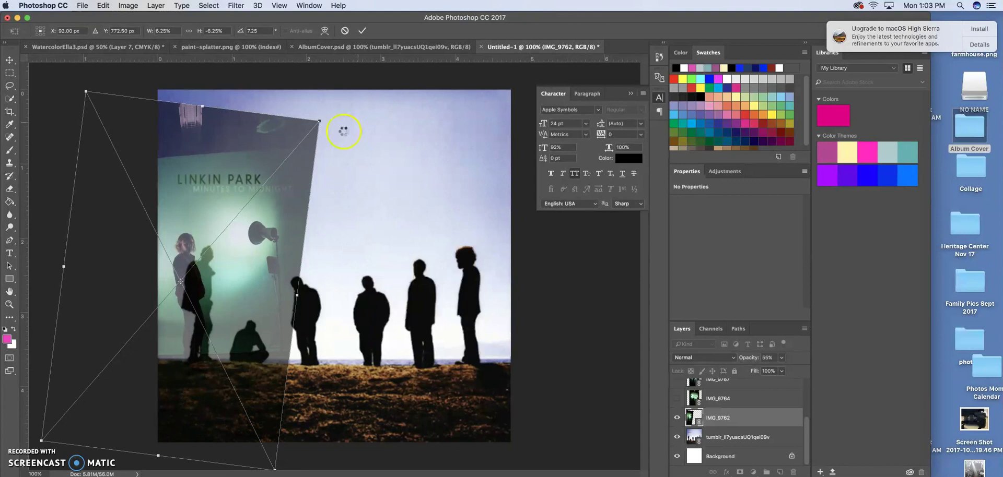
{"action": "left_click_drag", "start_coordinate": [195, 283], "coordinate": [205, 285]}
{"action": "key", "text": "super"}
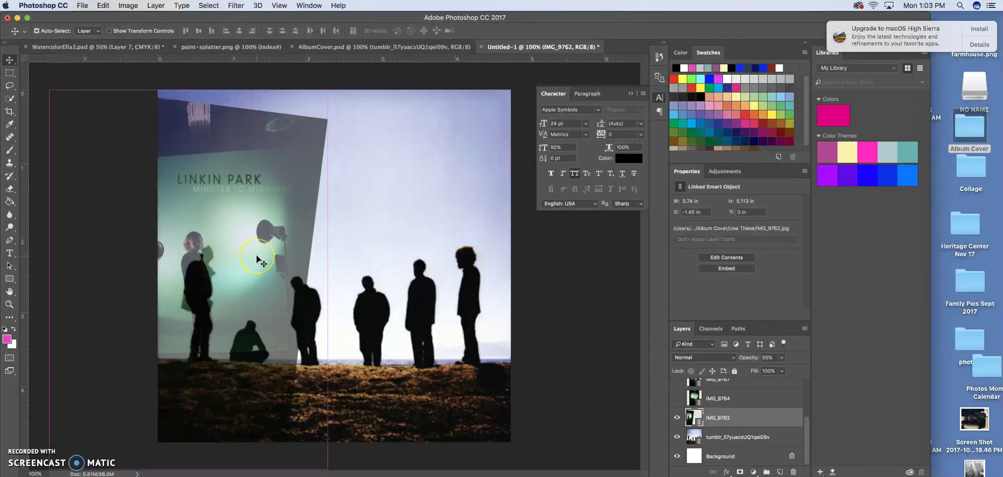
{"action": "key", "text": "super+t"}
{"action": "left_click_drag", "start_coordinate": [350, 113], "coordinate": [364, 133]}
{"action": "key", "text": "Return"}
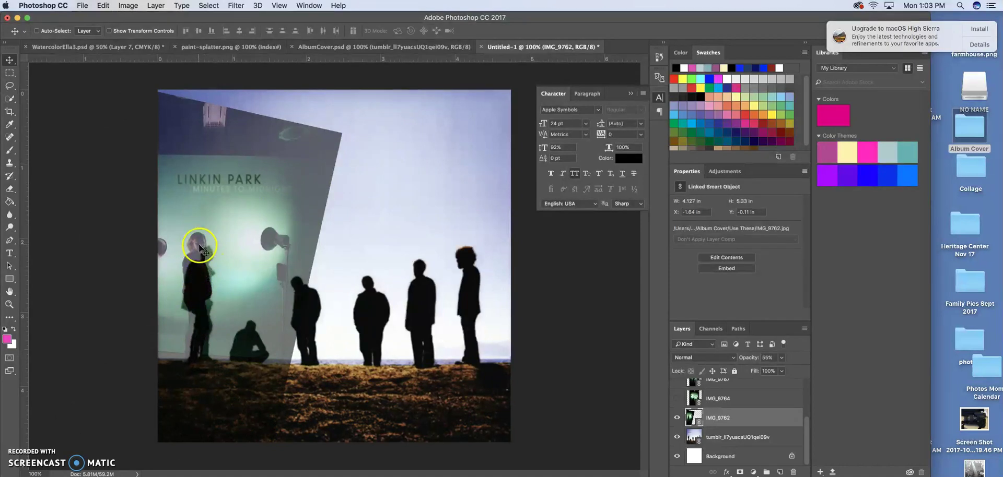
Step: Scale IMG_9762 down to about 5.9% and fine-tune its placement so the person matches the leftmost silhouette
{"action": "key", "text": "super"}
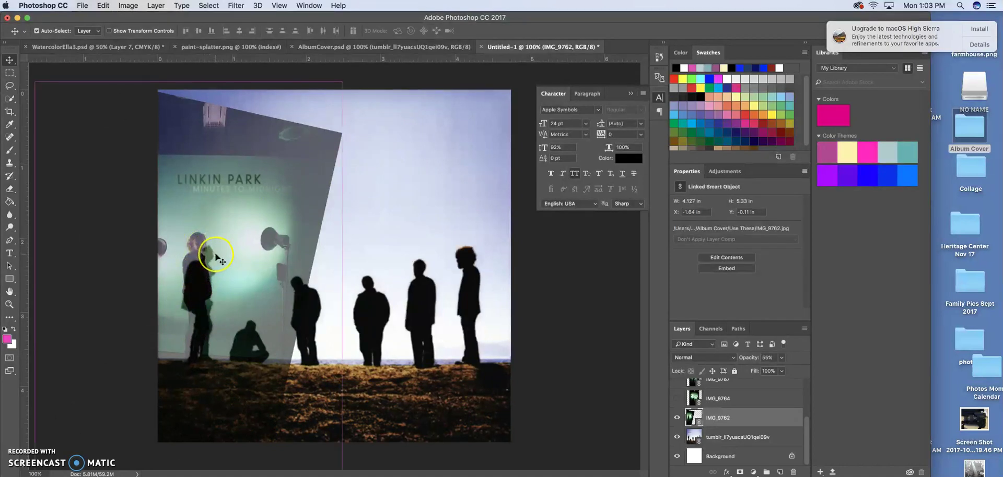
{"action": "key", "text": "super+t"}
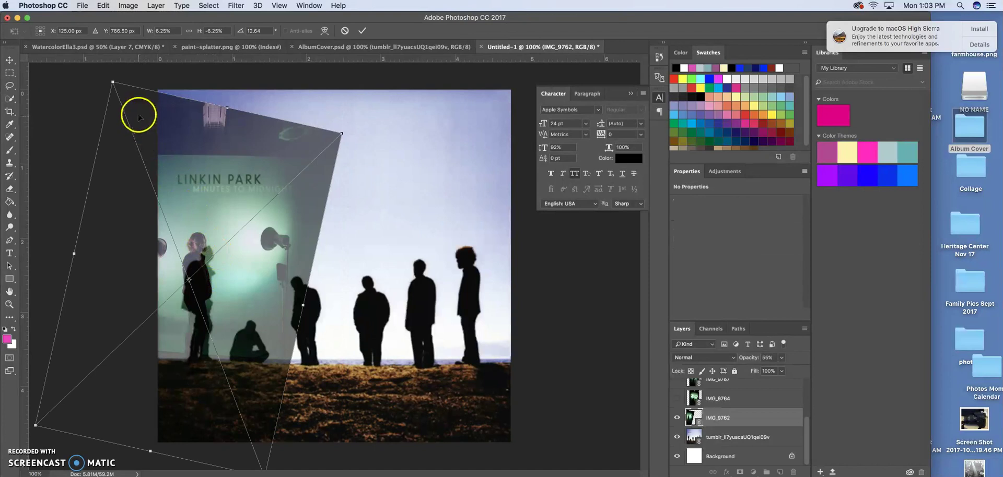
{"action": "left_click_drag", "start_coordinate": [116, 87], "coordinate": [125, 102]}
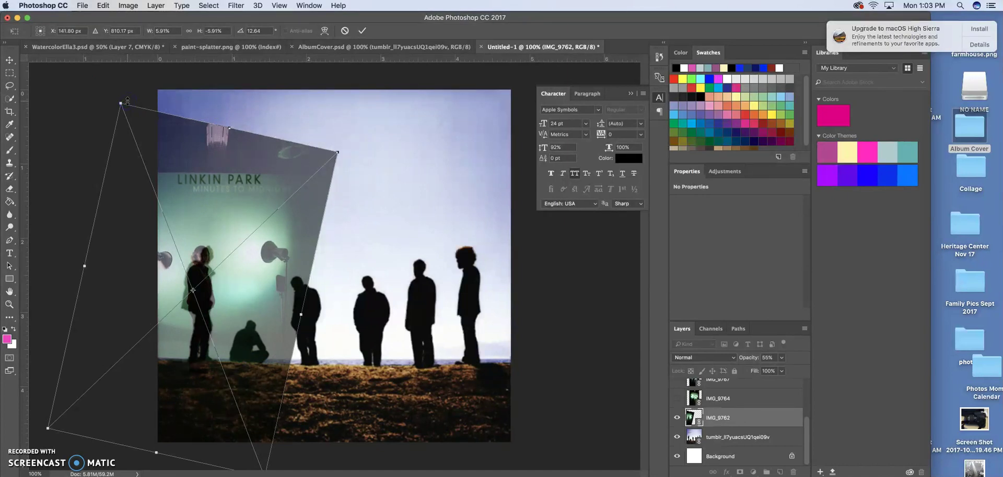
{"action": "key", "text": "Return"}
{"action": "left_click_drag", "start_coordinate": [246, 339], "coordinate": [249, 336]}
{"action": "key", "text": "super+t"}
{"action": "left_click_drag", "start_coordinate": [405, 175], "coordinate": [410, 188]}
{"action": "left_click_drag", "start_coordinate": [411, 190], "coordinate": [411, 189]}
{"action": "key", "text": "Return"}
{"action": "left_click_drag", "start_coordinate": [214, 332], "coordinate": [216, 333]}
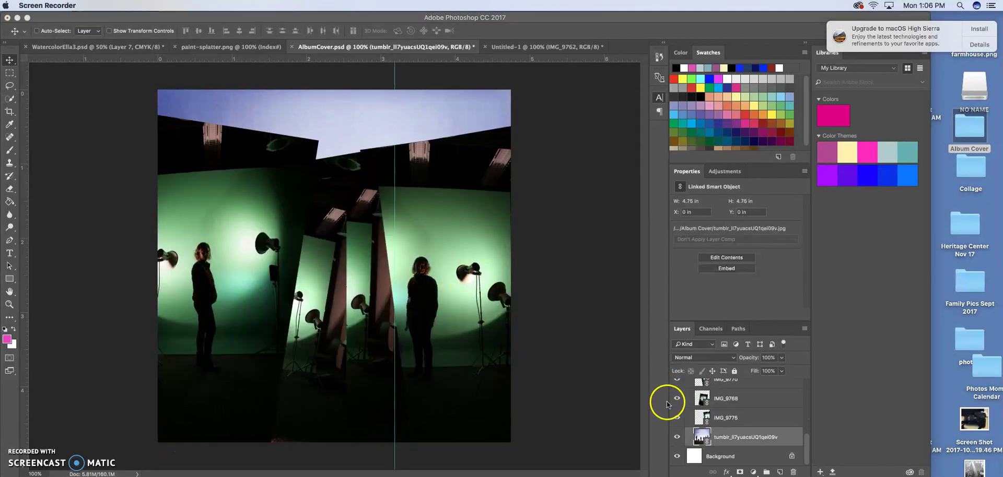
Step: In AlbumCover.psd, lower the opacity of the Placed Images non-edited group
{"action": "left_click_drag", "start_coordinate": [808, 446], "coordinate": [807, 397]}
{"action": "left_click", "coordinate": [747, 396]}
{"action": "left_click_drag", "start_coordinate": [752, 359], "coordinate": [746, 359]}
Step: Convert the Background into the regular layer Layer 0 and move the tumblr reference out of the group, directly above it
{"action": "left_click_drag", "start_coordinate": [807, 400], "coordinate": [727, 447]}
{"action": "double_click", "coordinate": [725, 456]}
{"action": "key", "text": "Return"}
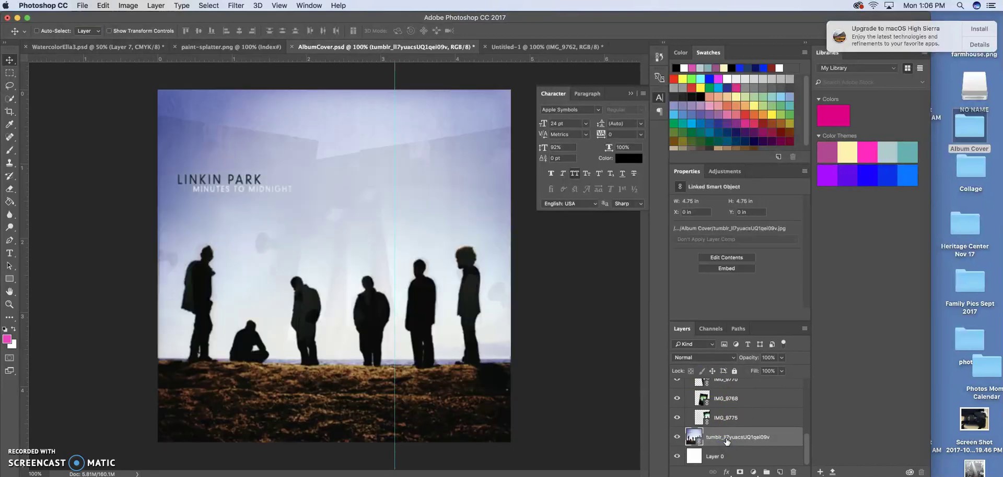
Step: Set the Placed Images non-edited group's opacity to 60%
{"action": "left_click_drag", "start_coordinate": [805, 439], "coordinate": [808, 387]}
{"action": "left_click", "coordinate": [761, 408]}
{"action": "left_click_drag", "start_coordinate": [745, 357], "coordinate": [747, 359]}
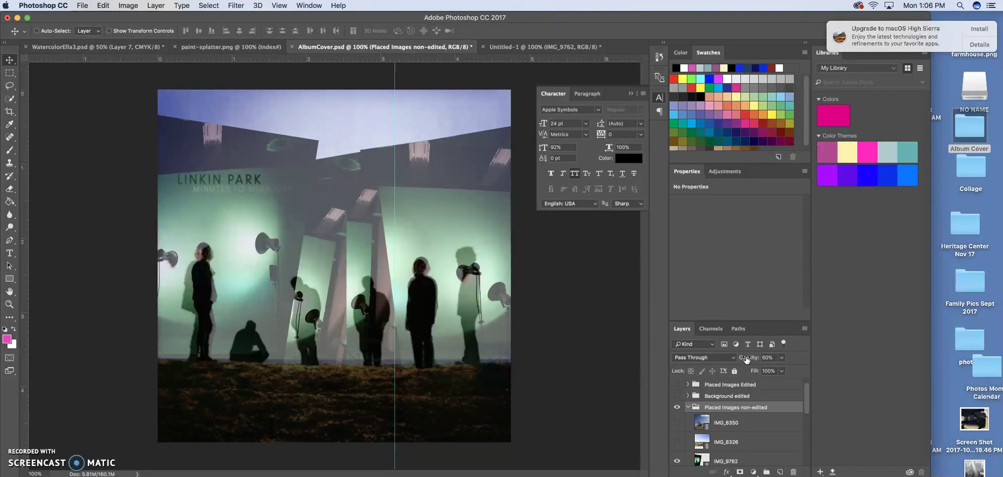
Step: Hide the photo layers IMG_9764, IMG_9767, IMG_9770, IMG_9768 and IMG_9775, leaving IMG_9762 shown
{"action": "left_click_drag", "start_coordinate": [805, 400], "coordinate": [806, 450]}
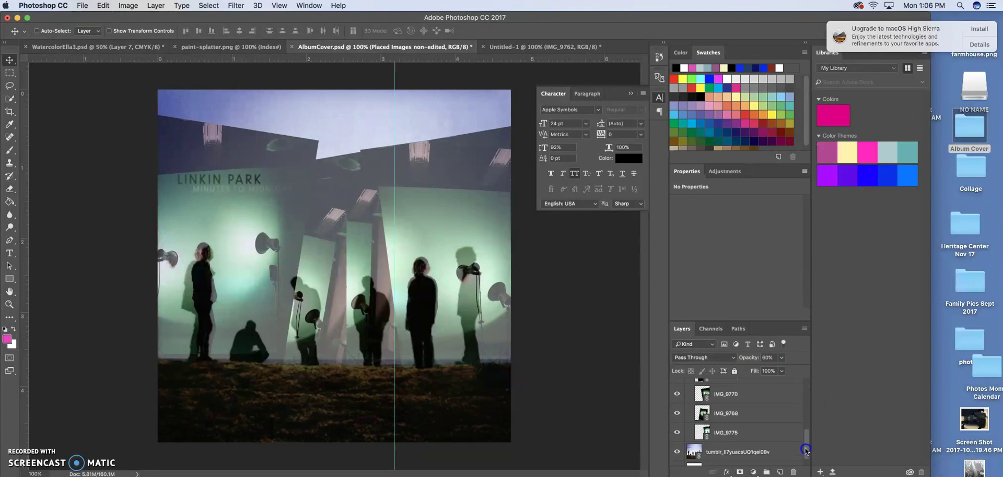
{"action": "left_click", "coordinate": [741, 433]}
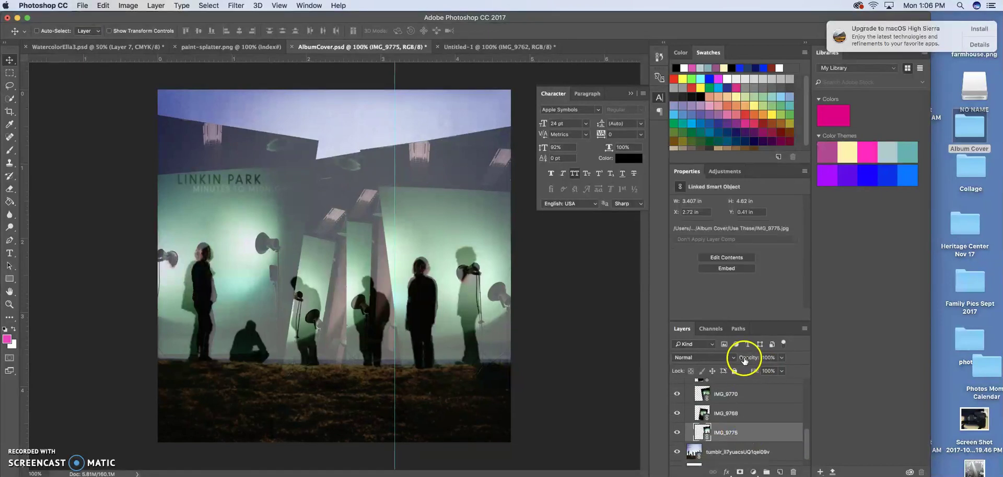
{"action": "left_click_drag", "start_coordinate": [804, 444], "coordinate": [807, 420]}
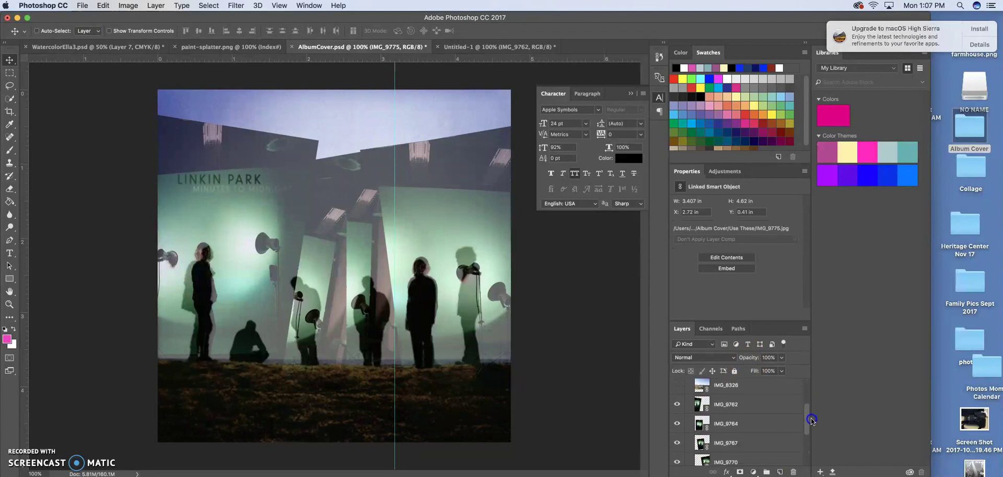
{"action": "left_click", "coordinate": [750, 405]}
{"action": "left_click", "coordinate": [678, 424]}
{"action": "left_click", "coordinate": [678, 443]}
{"action": "left_click", "coordinate": [677, 463]}
{"action": "left_click_drag", "start_coordinate": [806, 416], "coordinate": [809, 438]}
{"action": "left_click", "coordinate": [677, 436]}
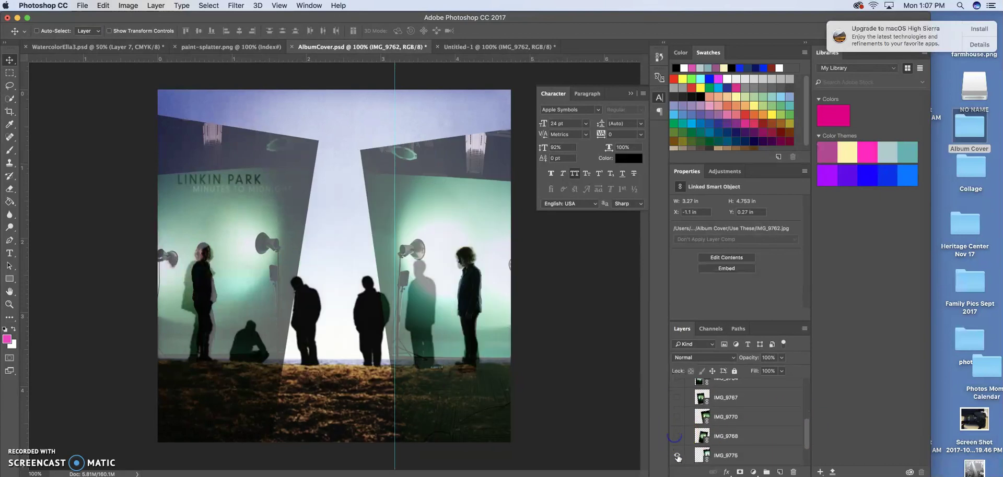
{"action": "left_click", "coordinate": [677, 456]}
Step: Hide the tumblr reference layer above Layer 0
{"action": "left_click_drag", "start_coordinate": [807, 438], "coordinate": [810, 449]}
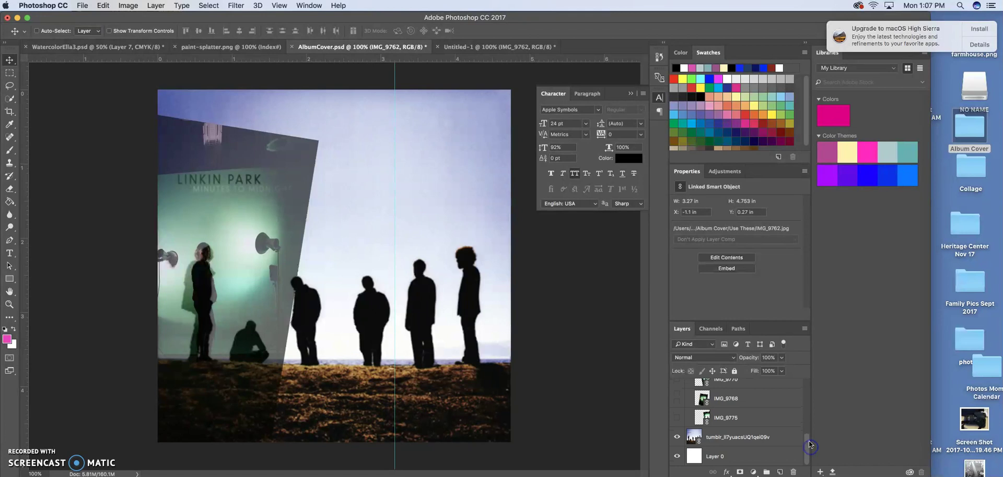
{"action": "left_click", "coordinate": [677, 437]}
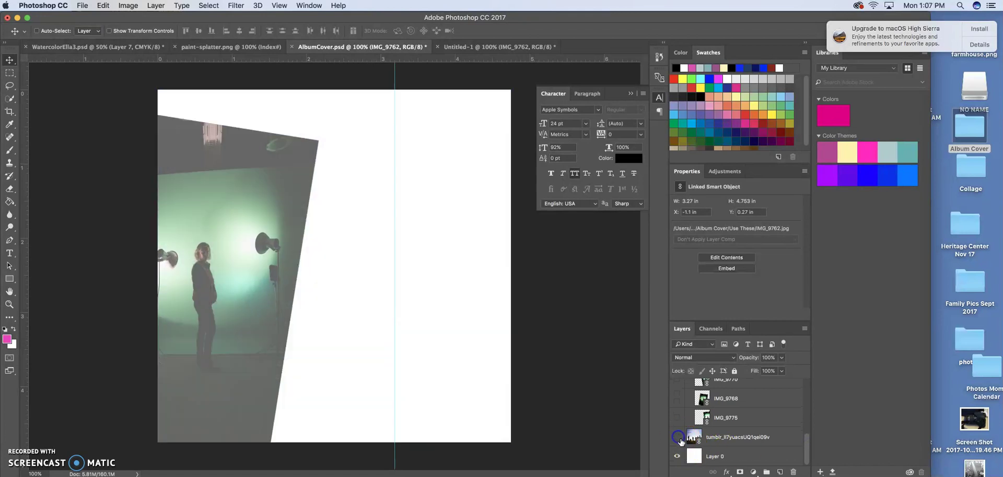
{"action": "left_click", "coordinate": [720, 439]}
Step: Restore the Placed Images non-edited group's opacity to 100%
{"action": "left_click_drag", "start_coordinate": [804, 441], "coordinate": [810, 409]}
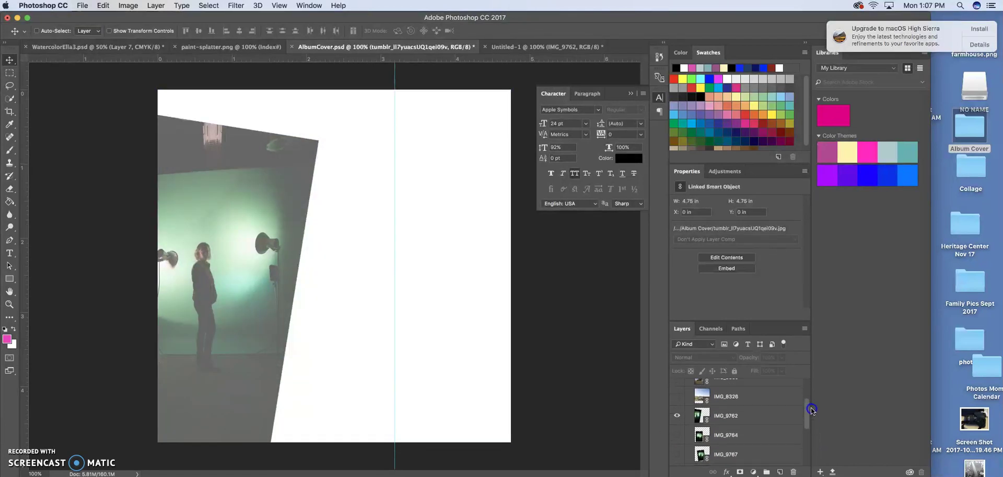
{"action": "left_click", "coordinate": [738, 418]}
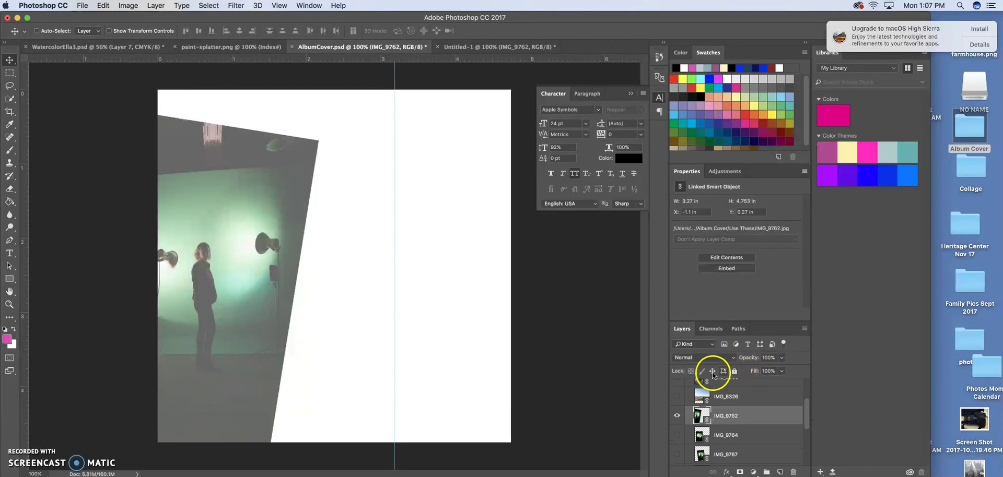
{"action": "scroll", "coordinate": [783, 413], "scroll_direction": "up", "scroll_amount": 3}
{"action": "left_click", "coordinate": [757, 408]}
{"action": "left_click_drag", "start_coordinate": [749, 358], "coordinate": [796, 361]}
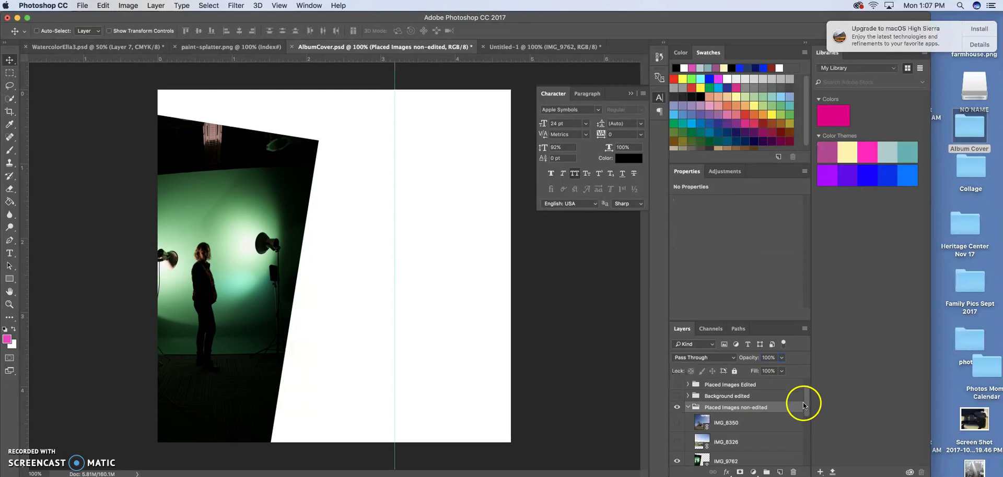
Step: Trace a closed Magnetic Lasso selection around the standing figure on the IMG_9762 layer, from head to shoes
{"action": "left_click", "coordinate": [732, 461]}
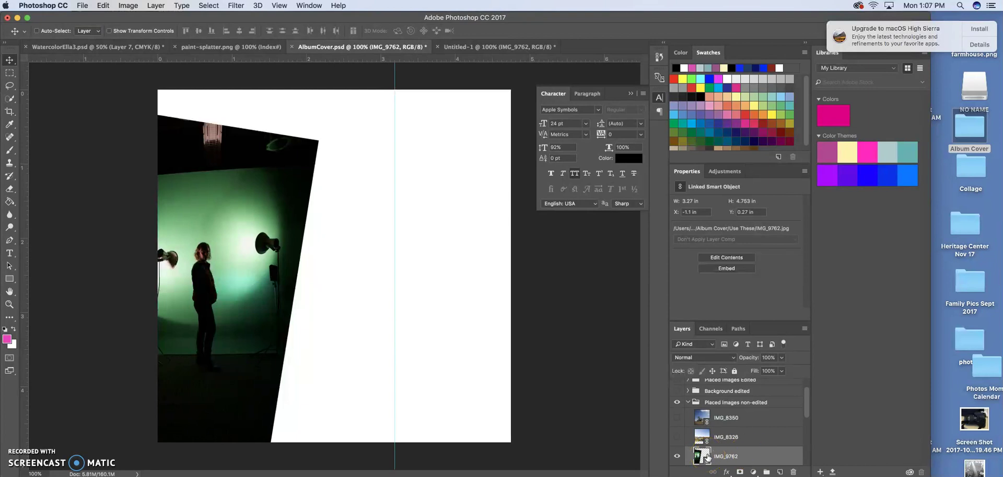
{"action": "left_click", "coordinate": [723, 458]}
{"action": "left_click_drag", "start_coordinate": [758, 453], "coordinate": [211, 260]}
{"action": "key", "text": "space"}
{"action": "left_click_drag", "start_coordinate": [320, 275], "coordinate": [355, 278]}
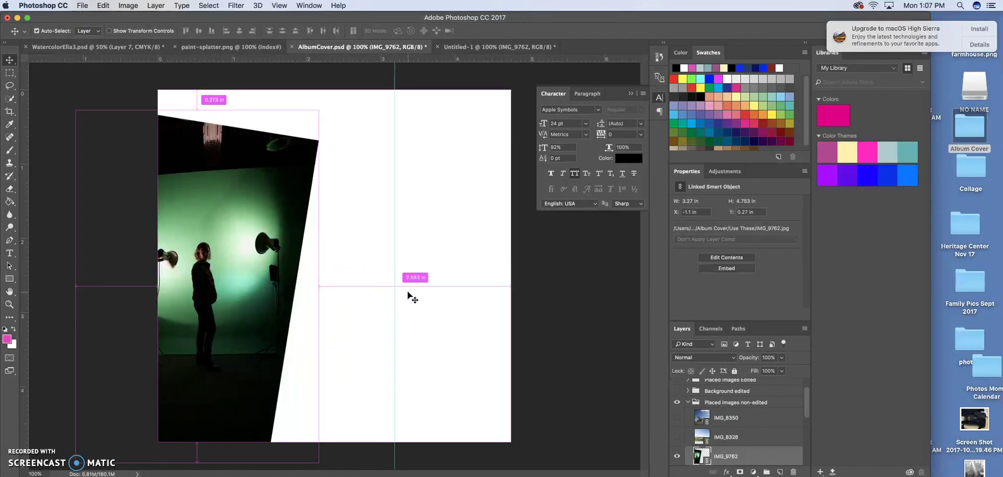
{"action": "key", "text": "super+equal"}
{"action": "left_click_drag", "start_coordinate": [212, 274], "coordinate": [481, 209]}
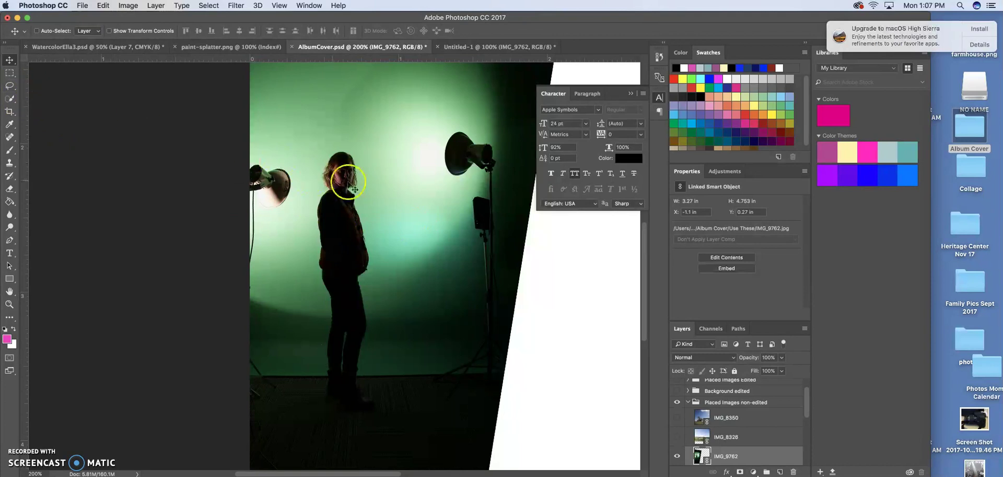
{"action": "left_click", "coordinate": [12, 90]}
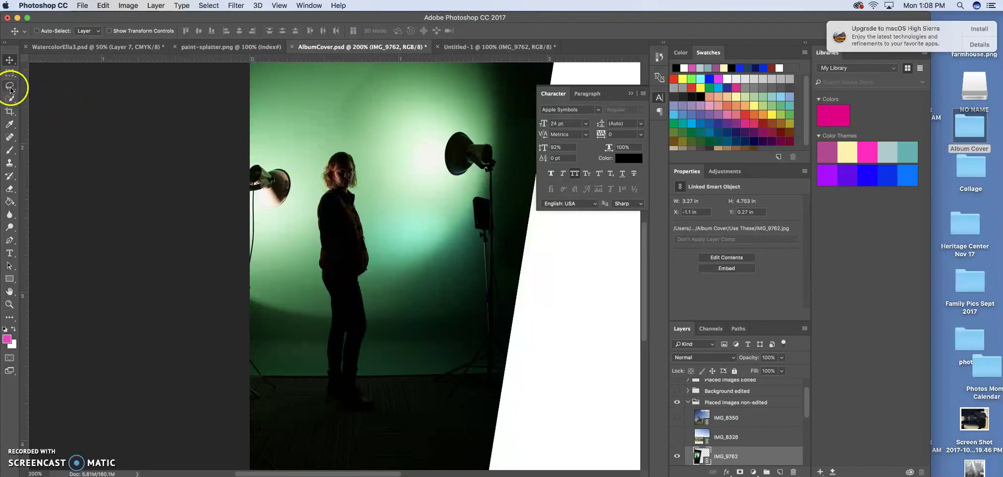
{"action": "left_click_drag", "start_coordinate": [12, 89], "coordinate": [61, 107]}
{"action": "left_click", "coordinate": [9, 98]}
{"action": "left_click", "coordinate": [370, 169]}
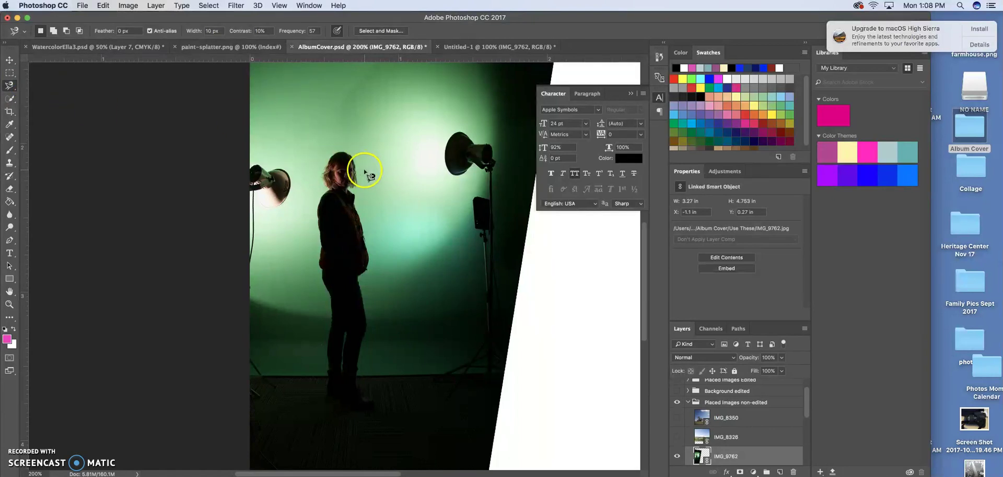
{"action": "left_click", "coordinate": [339, 153]}
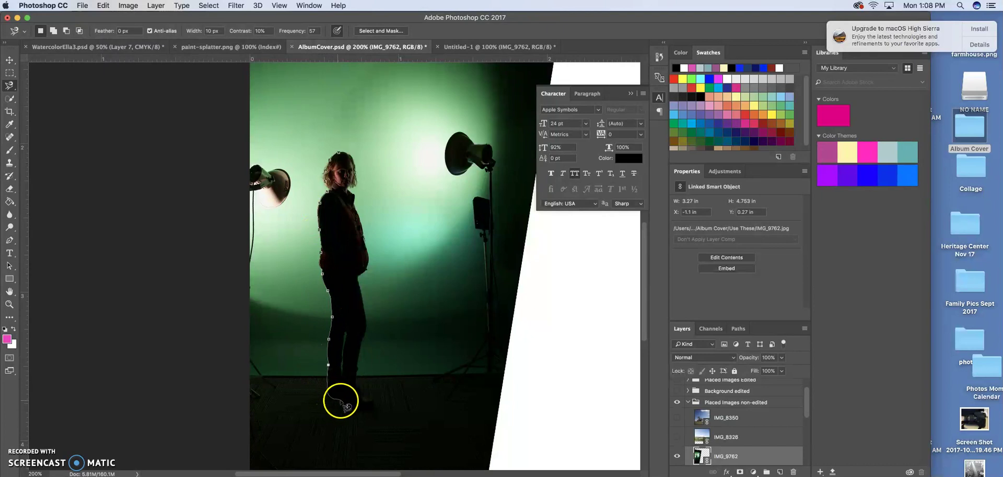
{"action": "left_click", "coordinate": [374, 408]}
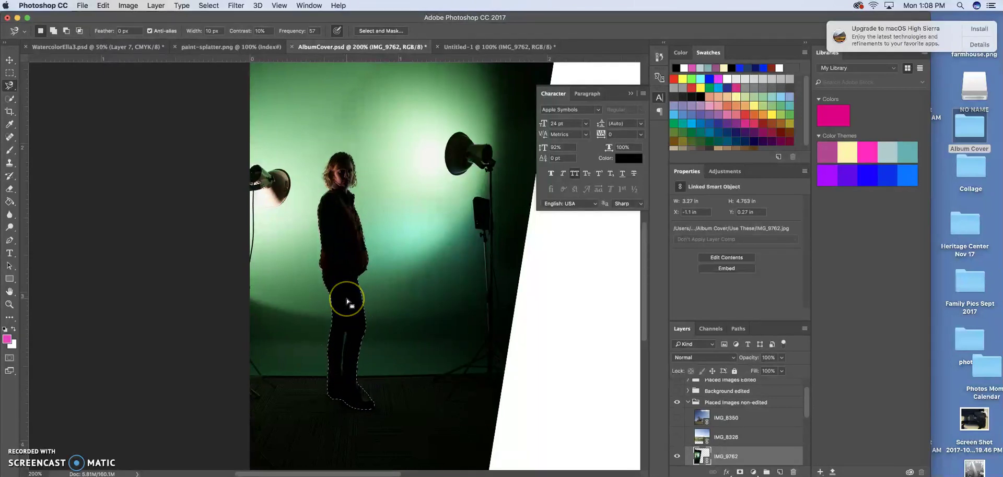
Step: Add a layer mask to IMG_9762 from the selection so only the standing figure shows
{"action": "left_click", "coordinate": [535, 381]}
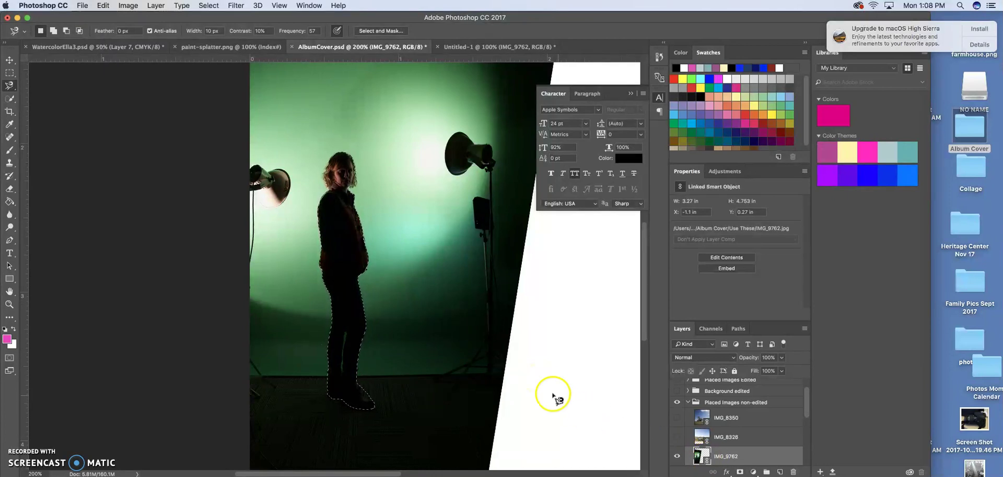
{"action": "left_click", "coordinate": [739, 472]}
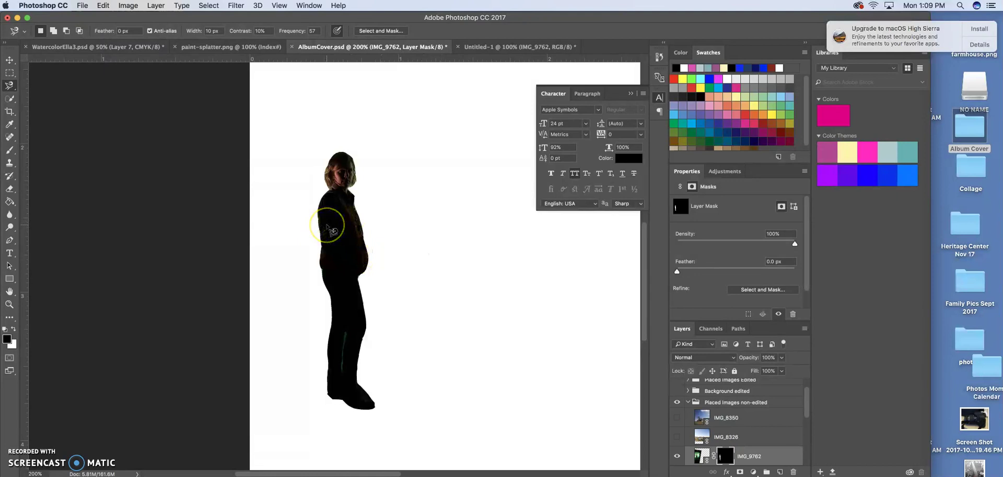
{"action": "left_click", "coordinate": [346, 281]}
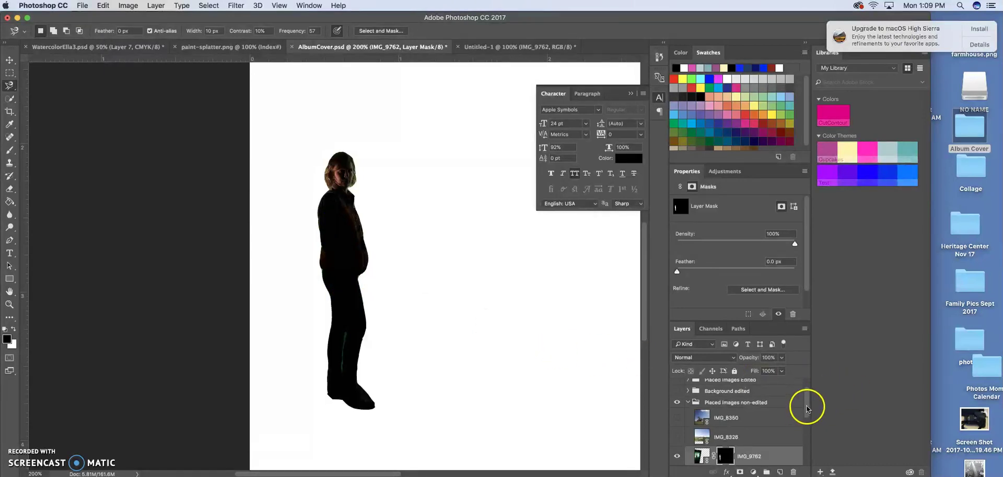
Step: Try brushing black on IMG_9762's layer mask across the figure's torso, and undo the stroke
{"action": "scroll", "coordinate": [807, 406], "scroll_direction": "down", "scroll_amount": 1}
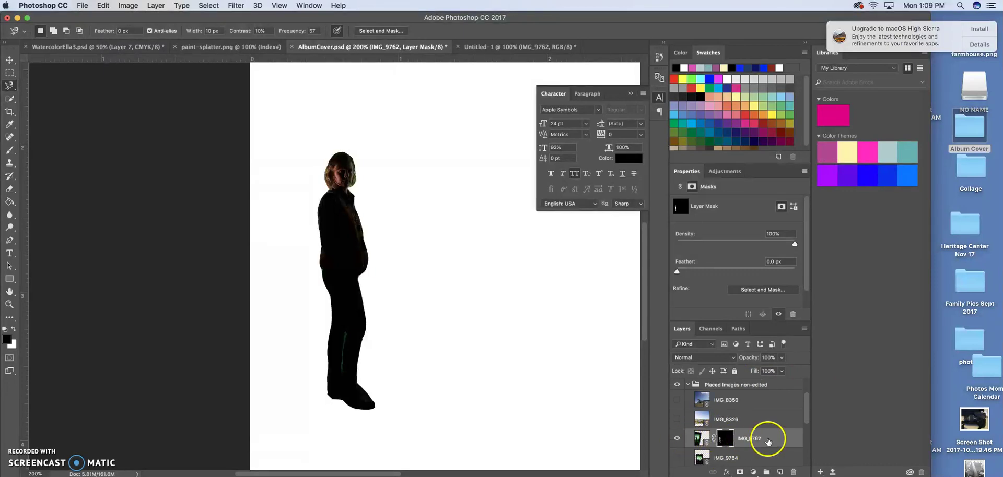
{"action": "left_click", "coordinate": [703, 435]}
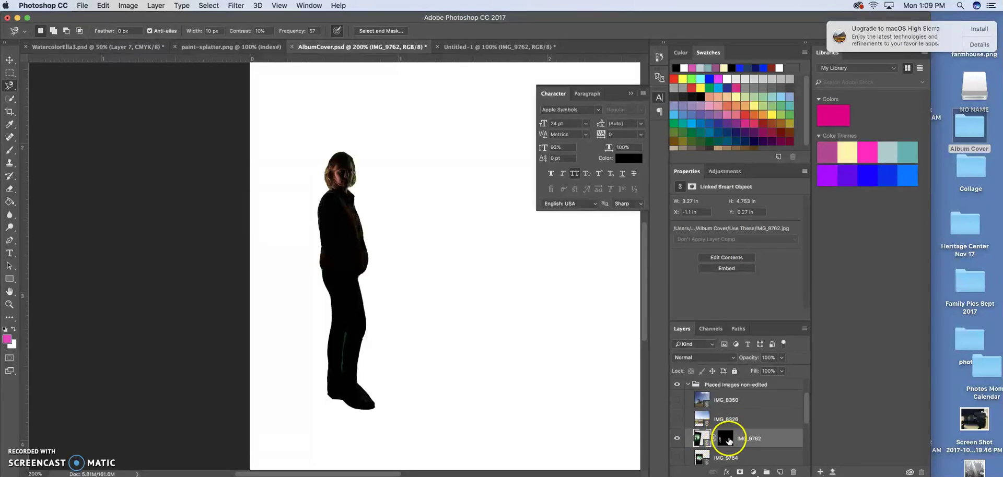
{"action": "left_click", "coordinate": [726, 439]}
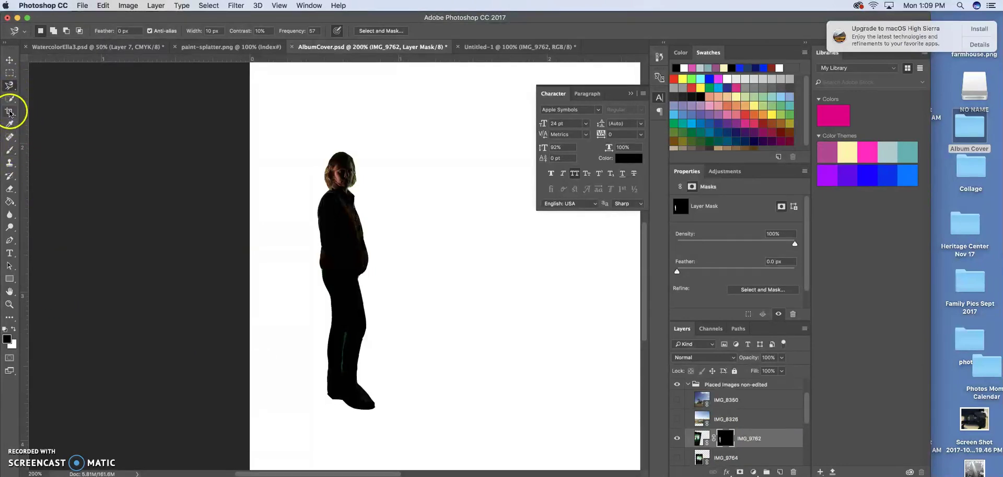
{"action": "left_click", "coordinate": [9, 151]}
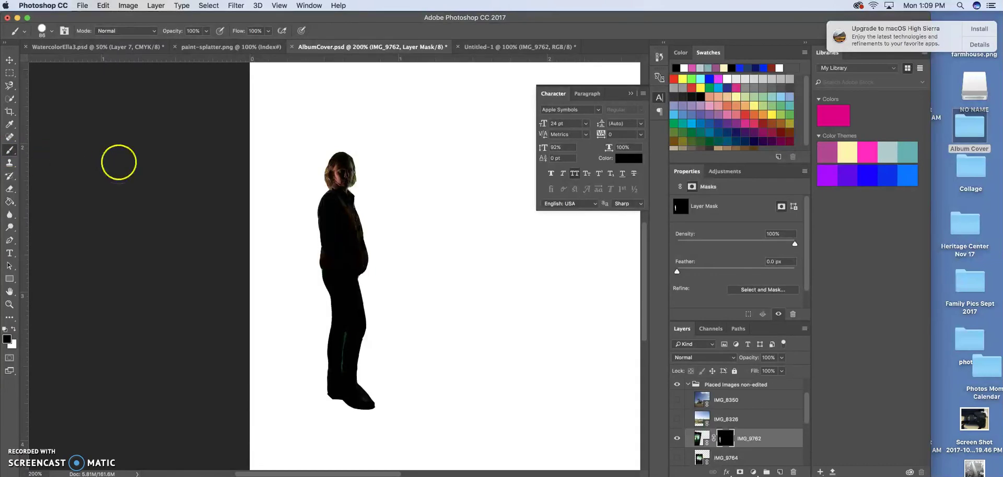
{"action": "mouse_move", "coordinate": [335, 182]}
{"action": "left_mouse_down"}
{"action": "mouse_move", "coordinate": [343, 218]}
{"action": "mouse_move", "coordinate": [379, 261]}
{"action": "left_mouse_up"}
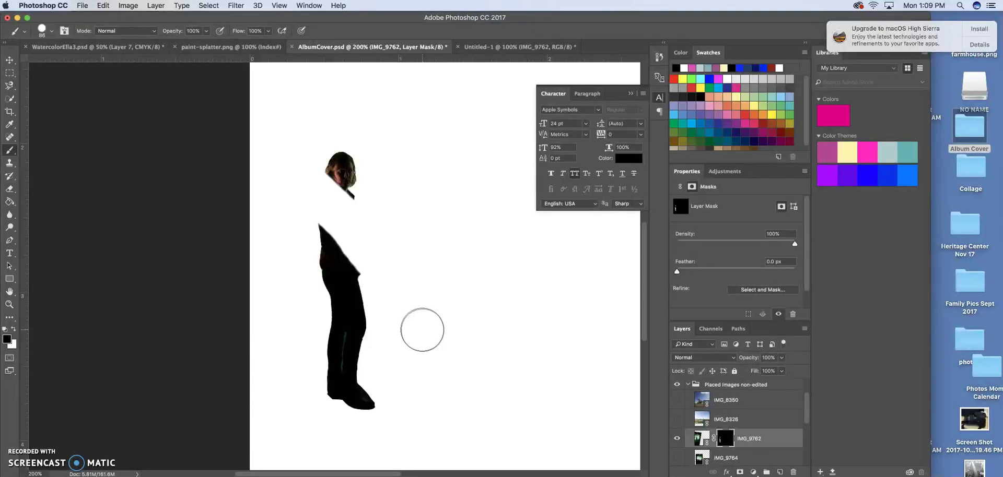
{"action": "key", "text": "super+z"}
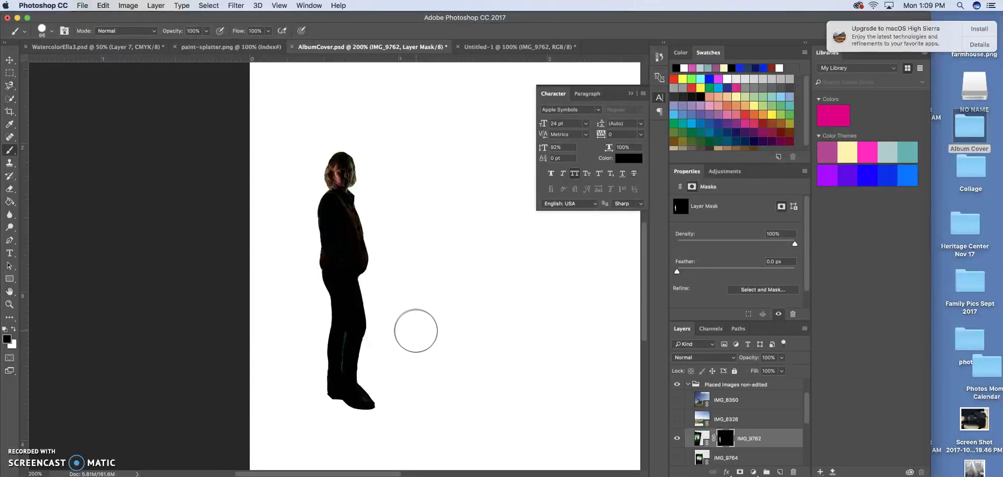
Step: Try brushing white across IMG_9762's layer mask to bring back the green background, and undo the strokes
{"action": "left_click", "coordinate": [14, 330]}
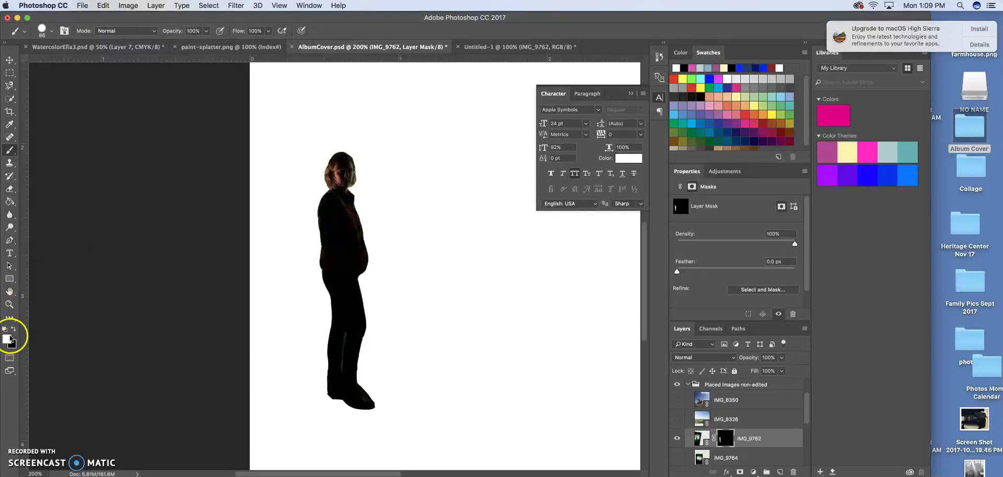
{"action": "left_click", "coordinate": [5, 330]}
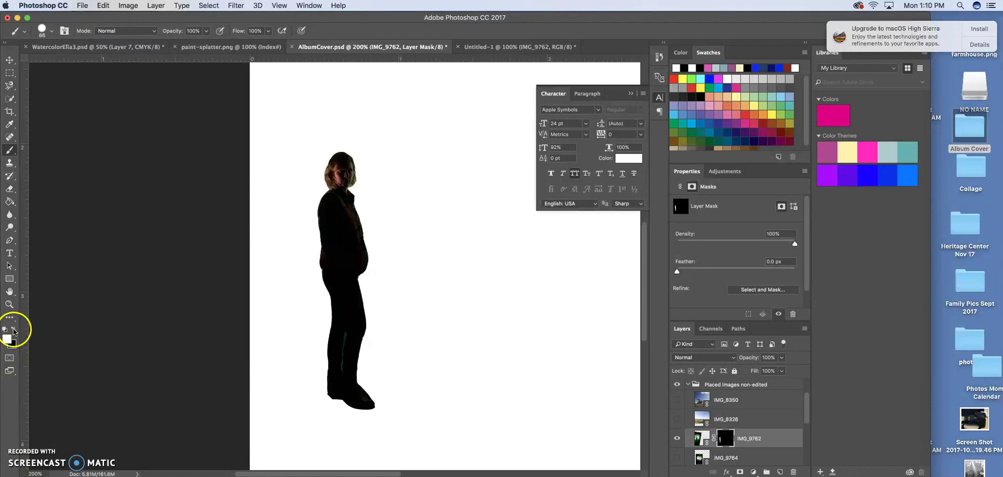
{"action": "left_click", "coordinate": [14, 331]}
{"action": "left_click", "coordinate": [14, 330]}
{"action": "left_click", "coordinate": [14, 330]}
{"action": "left_click", "coordinate": [14, 330]}
{"action": "left_click", "coordinate": [14, 330]}
{"action": "left_click", "coordinate": [14, 330]}
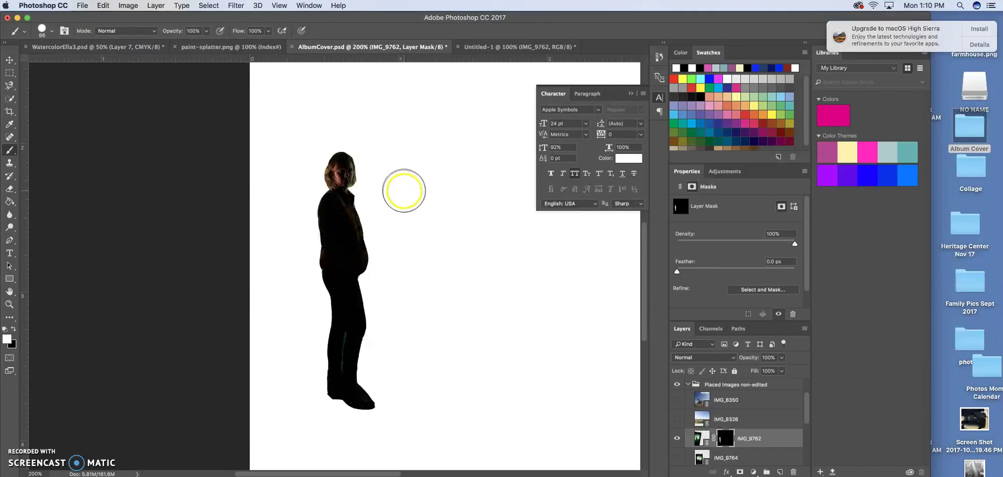
{"action": "left_click_drag", "start_coordinate": [410, 180], "coordinate": [368, 240]}
{"action": "left_click_drag", "start_coordinate": [312, 286], "coordinate": [251, 372]}
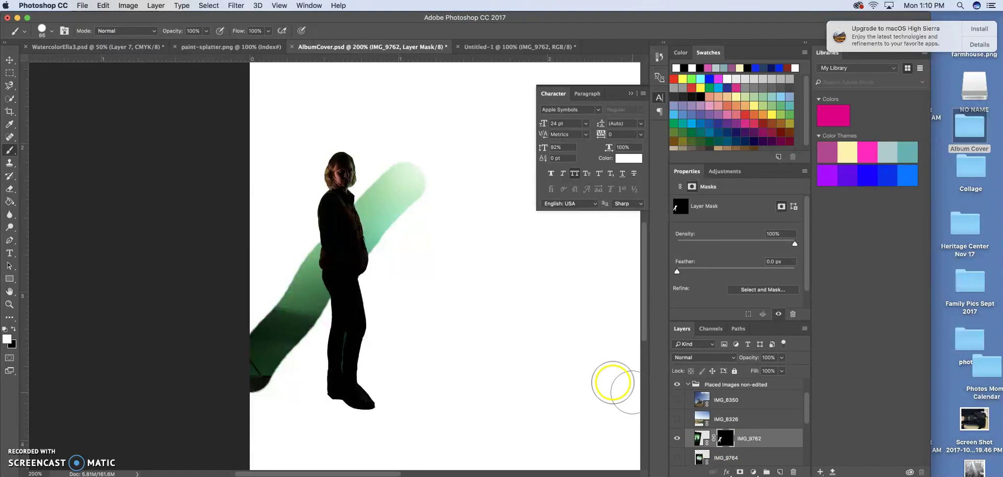
{"action": "left_click_drag", "start_coordinate": [332, 132], "coordinate": [634, 387]}
{"action": "left_click", "coordinate": [721, 440]}
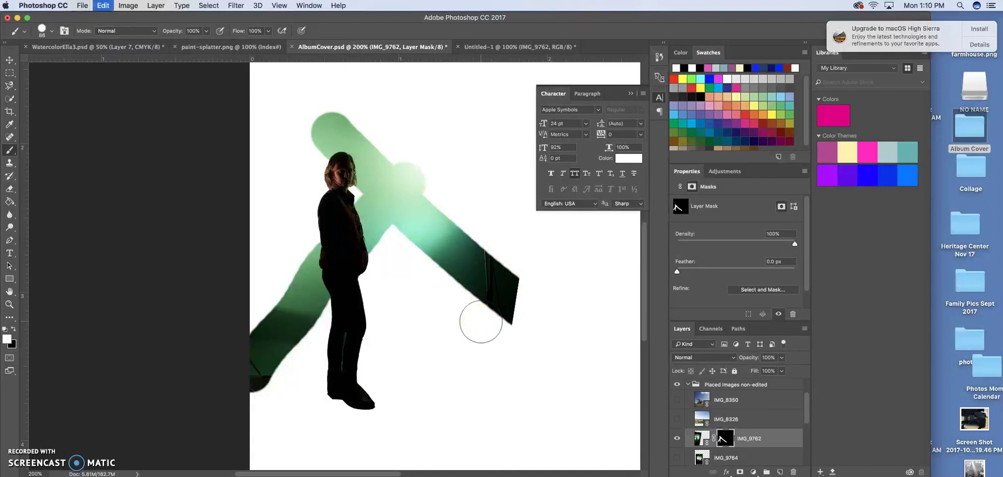
{"action": "key", "text": "super+z"}
{"action": "key", "text": "super+alt+z"}
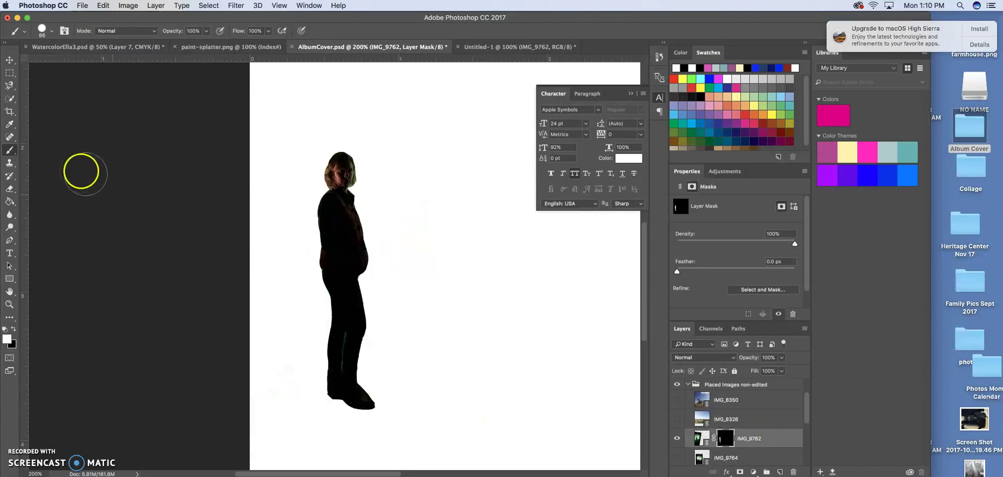
Step: Reduce the brush size to 19 px and paint black on IMG_9762's mask to trim the edges around the figure's shoes
{"action": "left_click", "coordinate": [14, 329]}
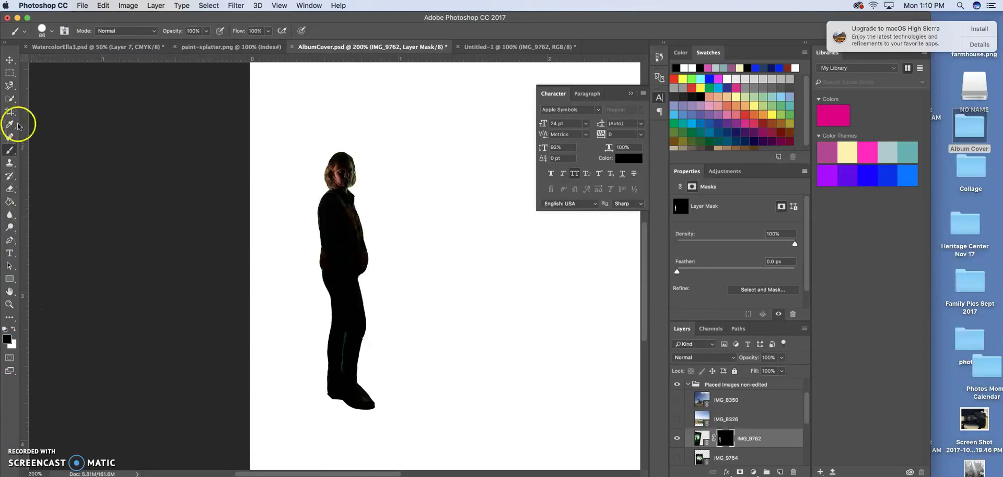
{"action": "left_click", "coordinate": [52, 31]}
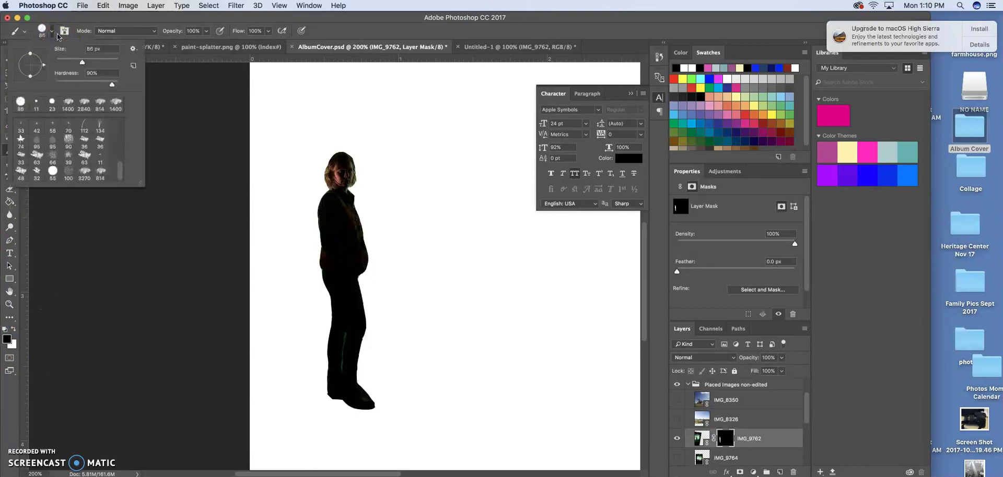
{"action": "left_click_drag", "start_coordinate": [68, 62], "coordinate": [61, 62]}
{"action": "left_click", "coordinate": [378, 403]}
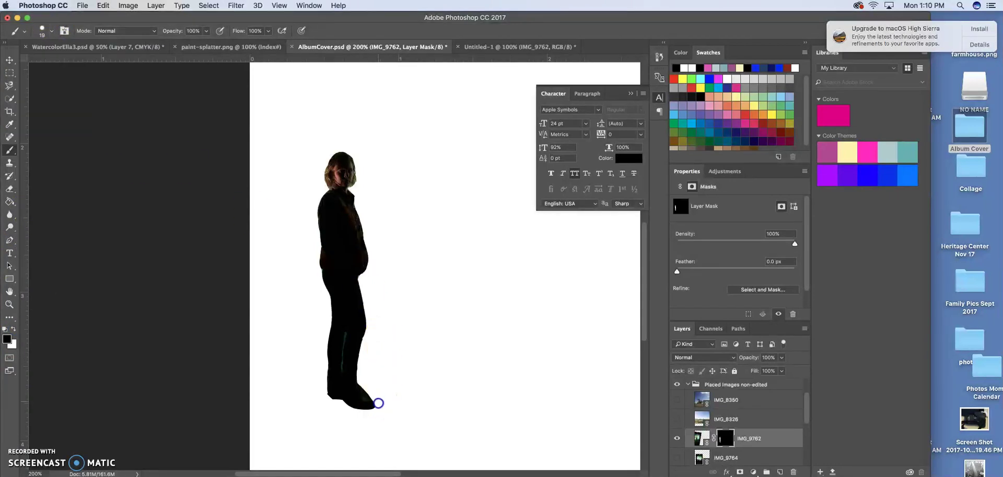
{"action": "left_click", "coordinate": [329, 403]}
{"action": "left_click", "coordinate": [352, 195]}
{"action": "left_click", "coordinate": [367, 342]}
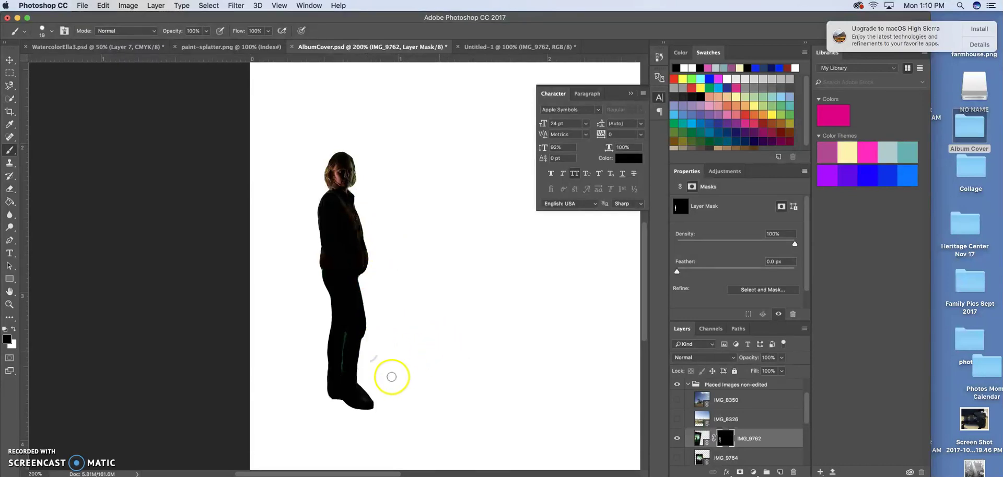
{"action": "left_click", "coordinate": [364, 387]}
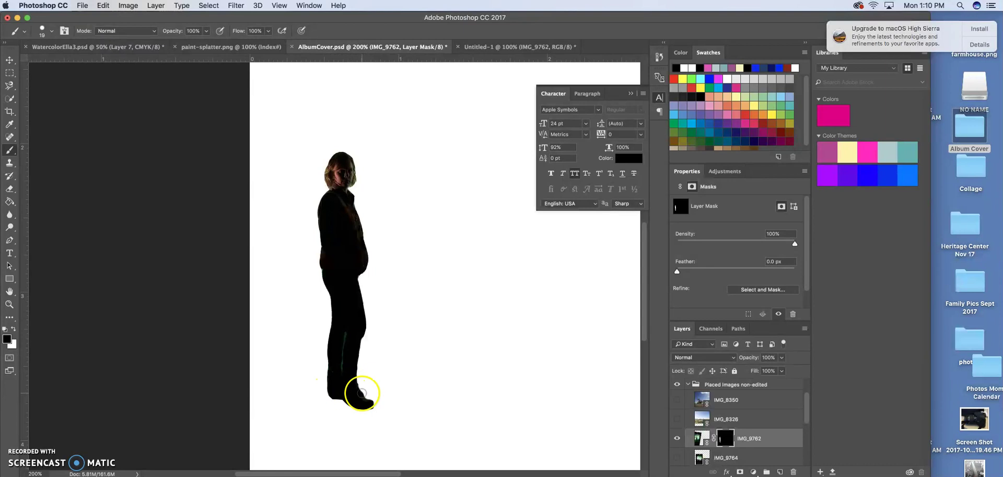
{"action": "left_click", "coordinate": [341, 405]}
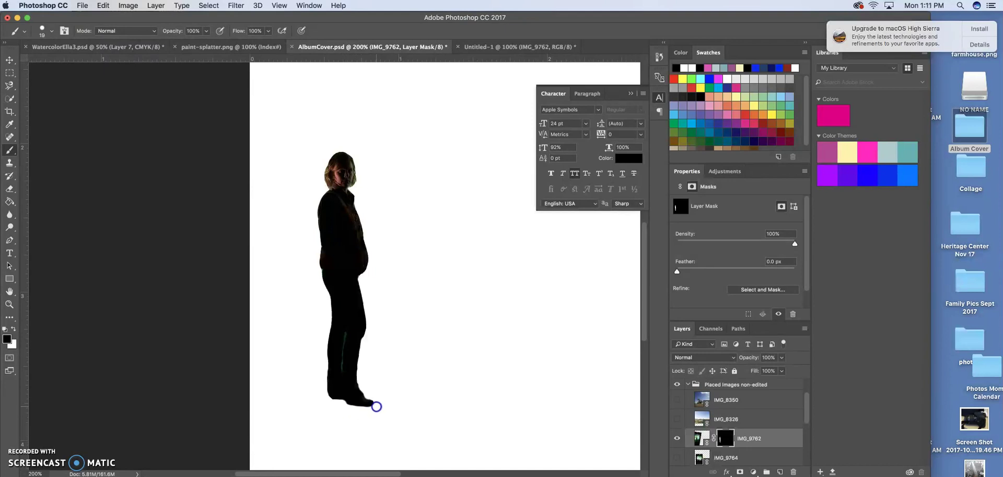
{"action": "left_click", "coordinate": [378, 398]}
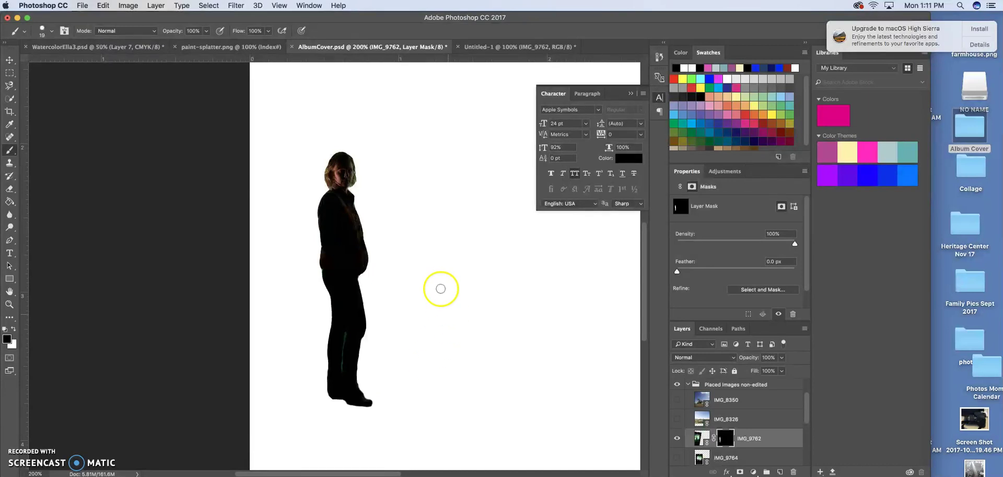
Step: Hide the Placed Images non-edited group, and show and expand the Placed Images Edited group
{"action": "left_click", "coordinate": [676, 386]}
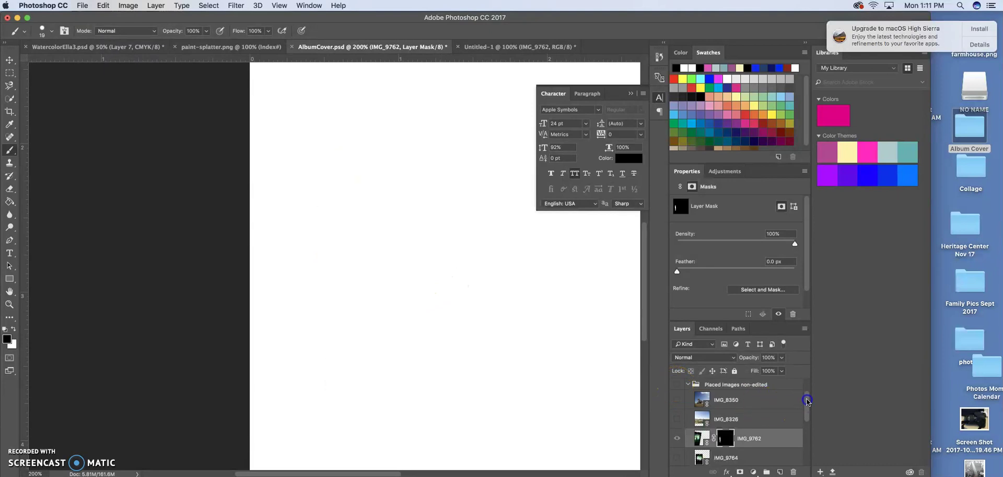
{"action": "scroll", "coordinate": [805, 397], "scroll_direction": "up", "scroll_amount": 3}
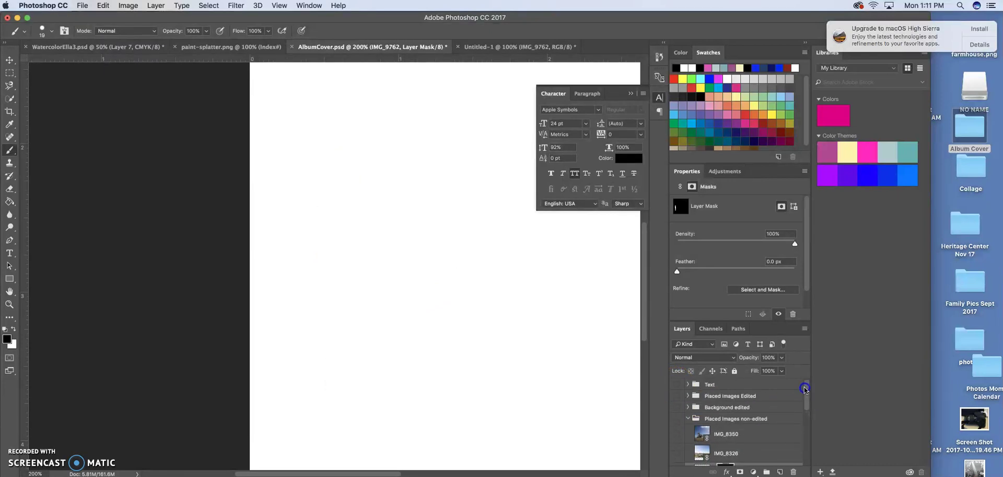
{"action": "left_click", "coordinate": [676, 396]}
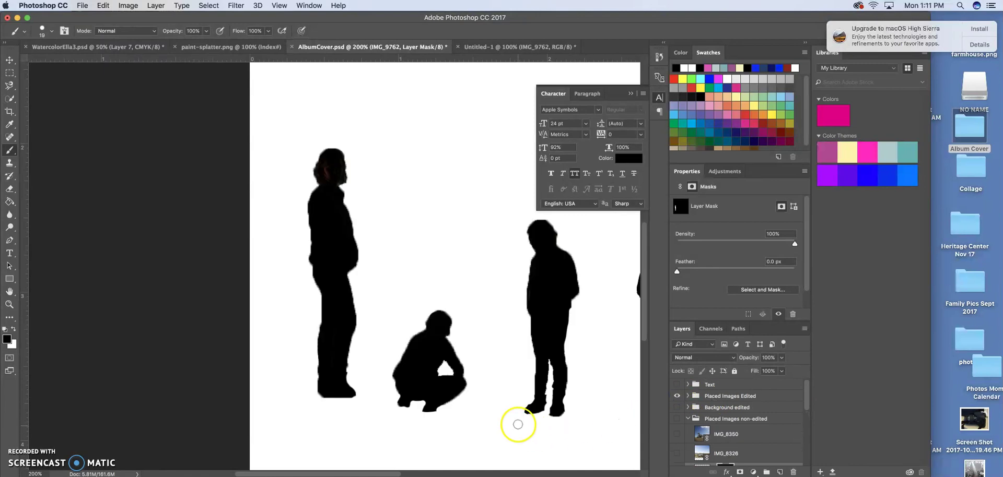
{"action": "left_click_drag", "start_coordinate": [556, 348], "coordinate": [364, 351]}
{"action": "key", "text": "super+minus"}
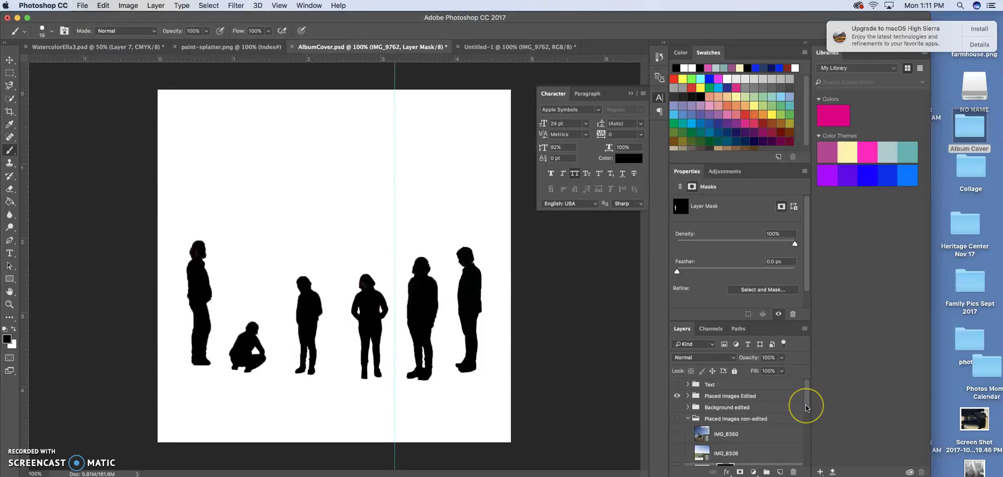
{"action": "left_click", "coordinate": [722, 397]}
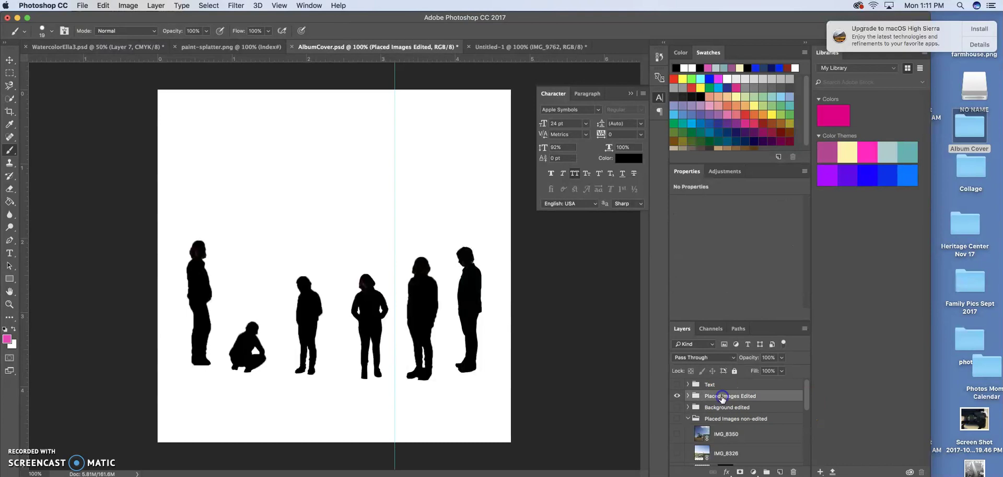
{"action": "left_click", "coordinate": [688, 397]}
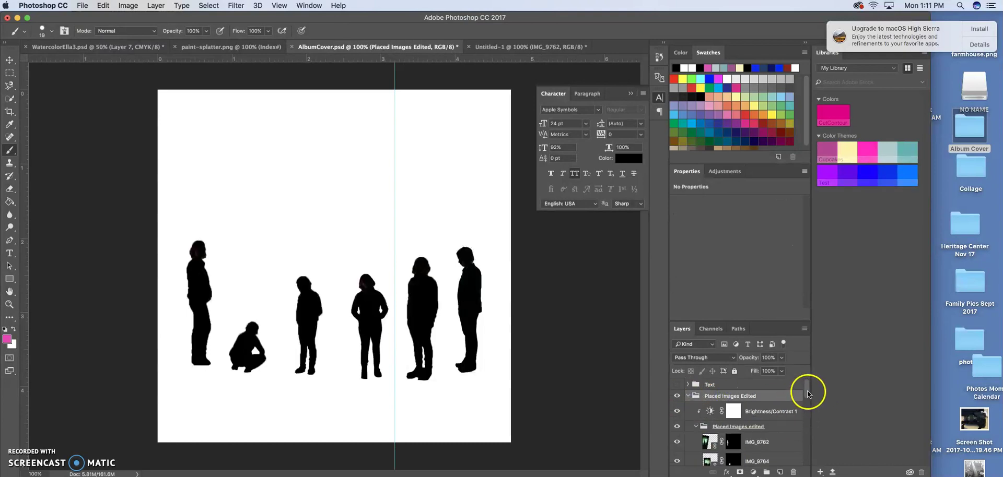
Step: Hide and collapse the Placed Images Edited group
{"action": "left_click_drag", "start_coordinate": [807, 390], "coordinate": [808, 401]}
{"action": "left_click", "coordinate": [762, 408]}
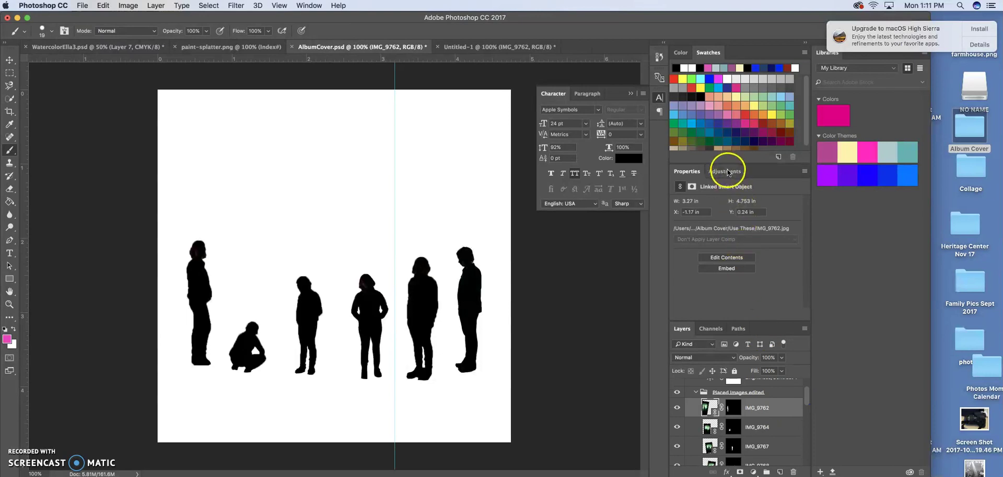
{"action": "left_click_drag", "start_coordinate": [806, 394], "coordinate": [807, 388]}
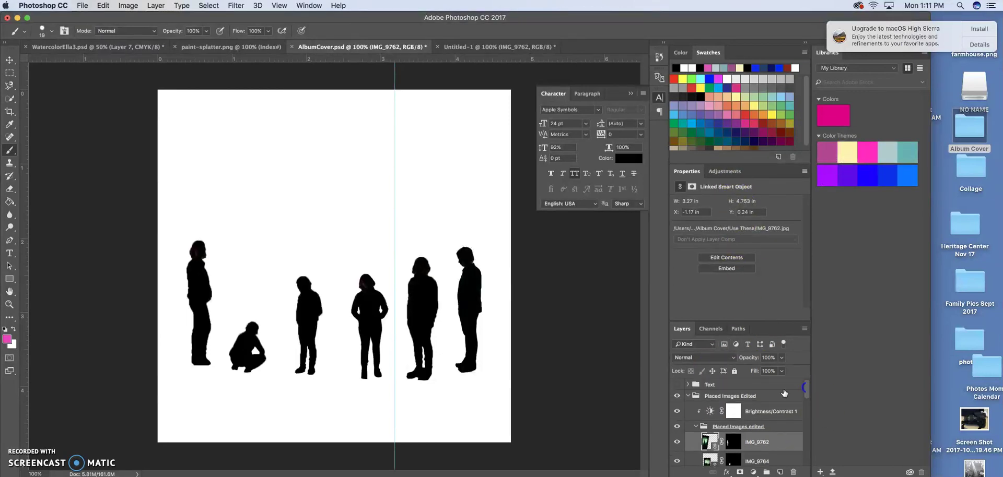
{"action": "left_click", "coordinate": [677, 396]}
{"action": "scroll", "coordinate": [806, 395], "scroll_direction": "down", "scroll_amount": 1}
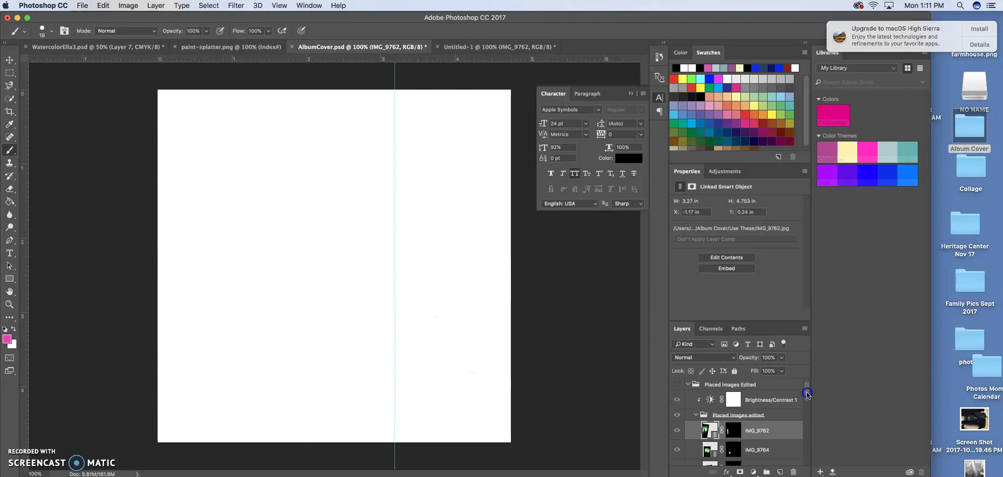
{"action": "left_click", "coordinate": [688, 396]}
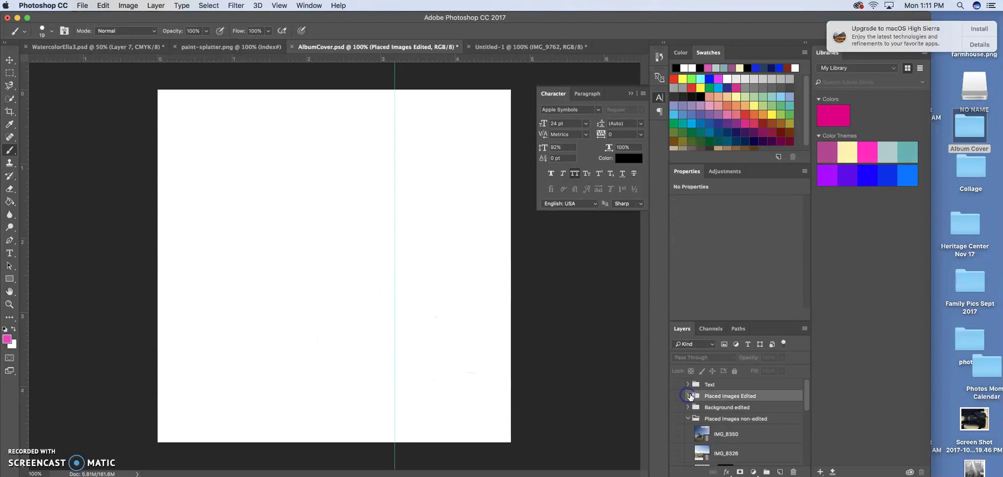
Step: Show the Placed Images non-edited group and select its IMG_9762 layer
{"action": "left_click", "coordinate": [736, 418]}
{"action": "left_click_drag", "start_coordinate": [806, 403], "coordinate": [808, 412]}
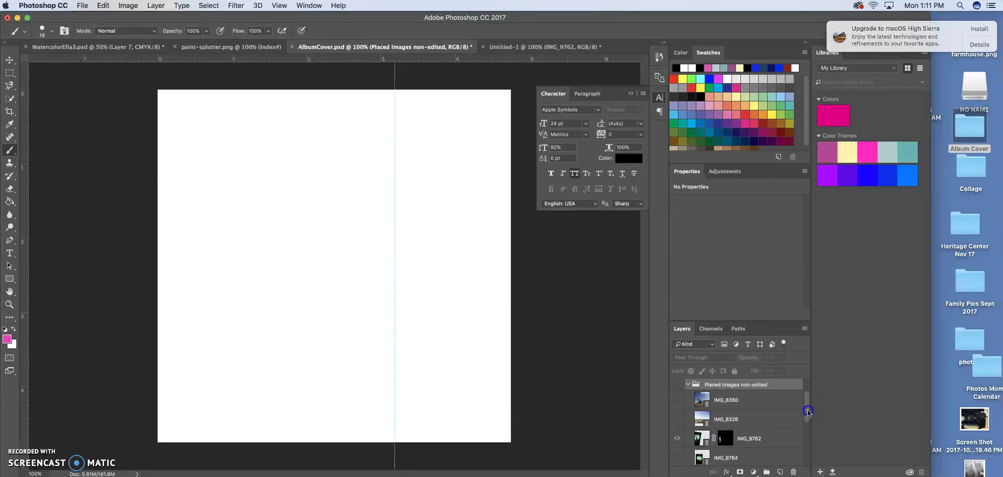
{"action": "left_click", "coordinate": [751, 439]}
{"action": "left_click", "coordinate": [677, 384]}
{"action": "left_click", "coordinate": [751, 438]}
Step: Add a Brightness/Contrast adjustment layer above IMG_9762 with brightness -150 and contrast 100 to darken the figure into a silhouette
{"action": "key", "text": "super+plus"}
{"action": "key", "text": "super+plus"}
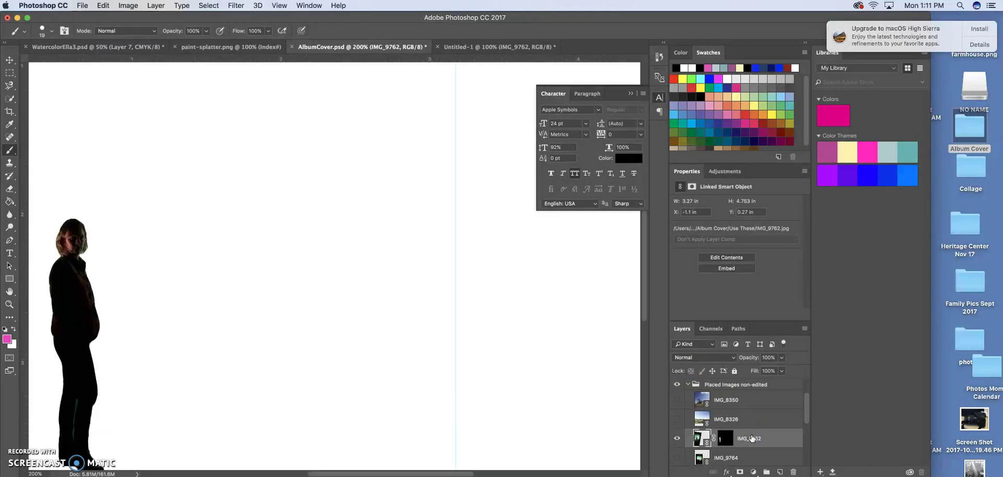
{"action": "left_click_drag", "start_coordinate": [205, 323], "coordinate": [577, 226]}
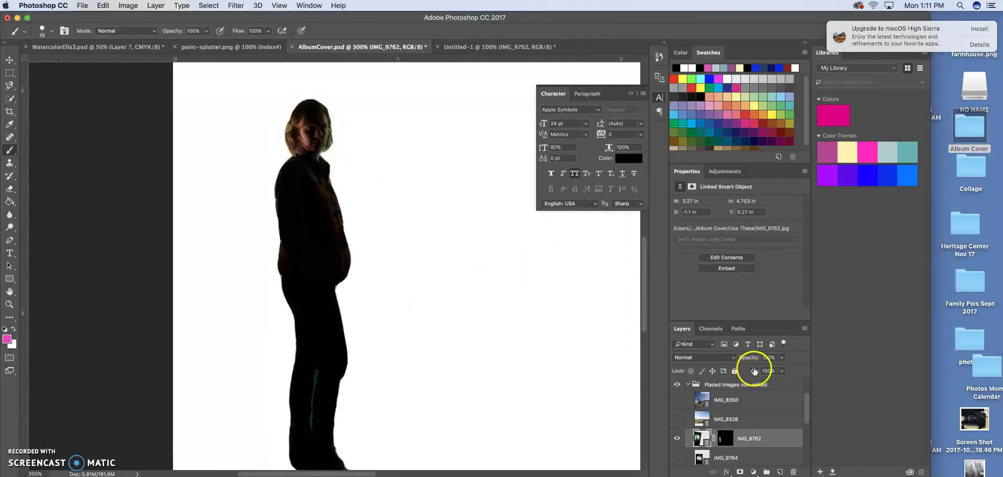
{"action": "left_click", "coordinate": [723, 171]}
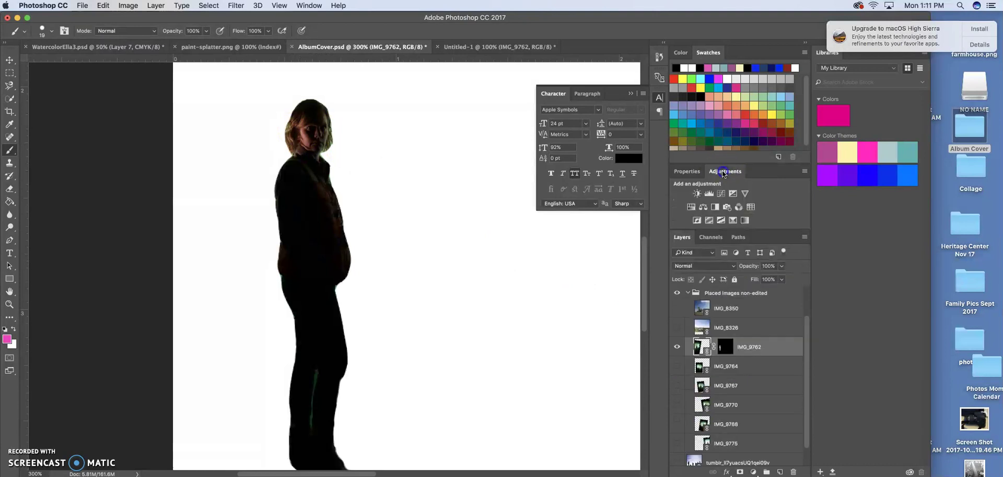
{"action": "left_click", "coordinate": [698, 194]}
{"action": "left_click", "coordinate": [732, 228]}
{"action": "left_click_drag", "start_coordinate": [731, 227], "coordinate": [675, 227]}
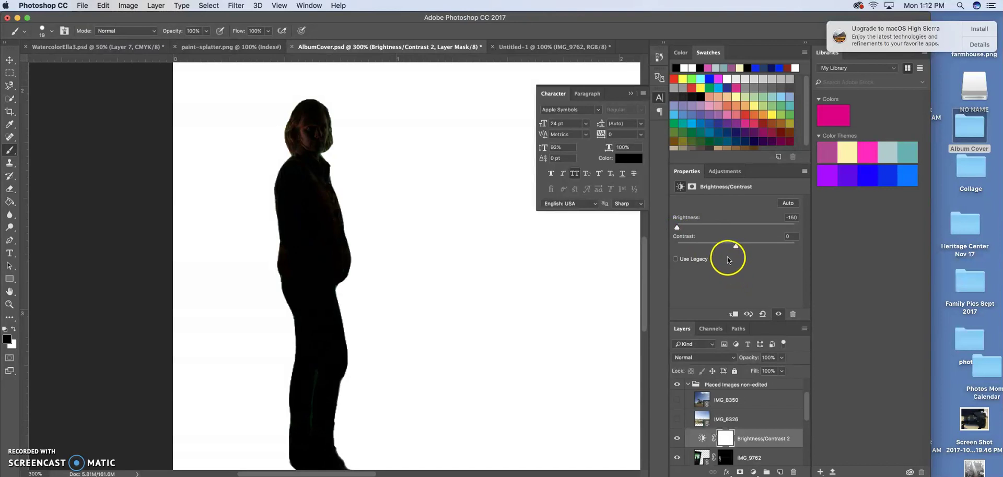
{"action": "left_click_drag", "start_coordinate": [735, 246], "coordinate": [795, 246]}
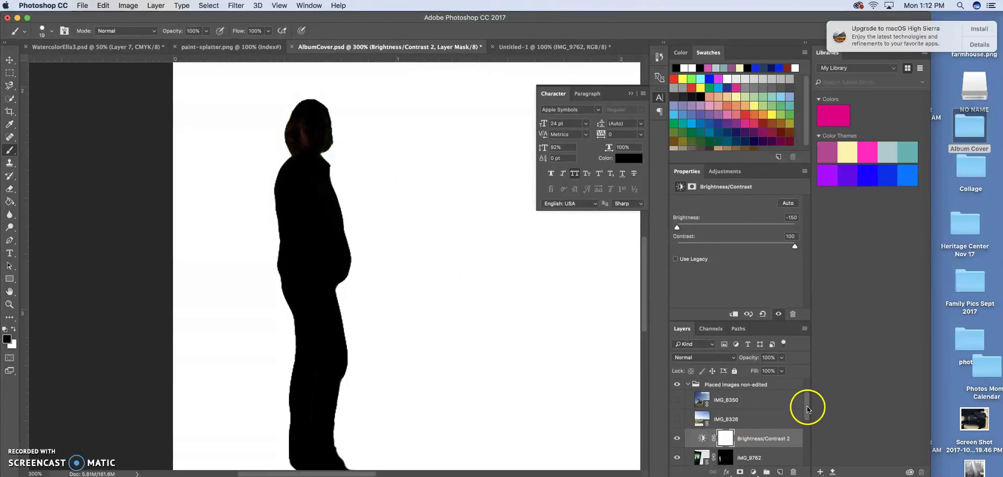
{"action": "key", "text": "super+minus"}
{"action": "key", "text": "super+minus"}
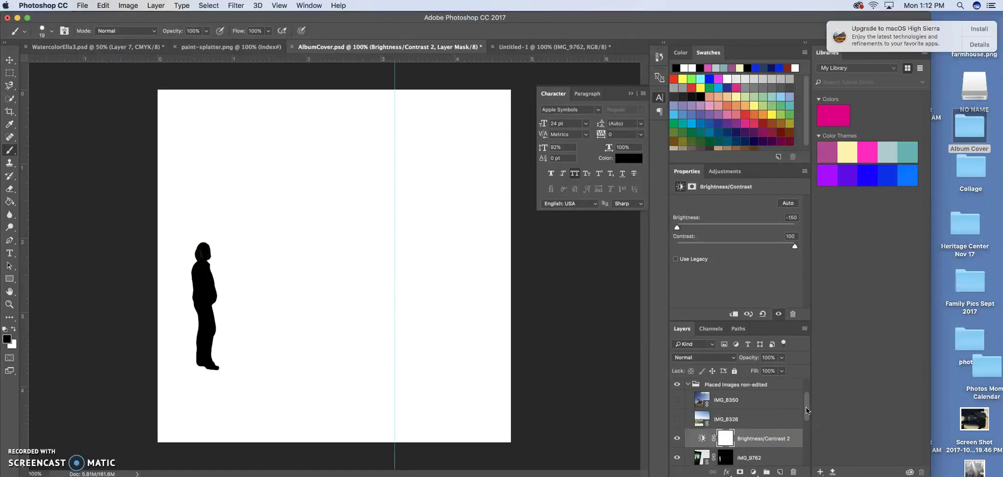
Step: Preview the unmasked IMG_9764 and IMG_9767 photos in the Placed Images non-edited group, and hide both again
{"action": "left_click", "coordinate": [806, 407]}
{"action": "mouse_move", "coordinate": [806, 407]}
{"action": "left_mouse_down"}
{"action": "mouse_move", "coordinate": [806, 450]}
{"action": "mouse_move", "coordinate": [806, 412]}
{"action": "mouse_move", "coordinate": [807, 420]}
{"action": "left_mouse_up"}
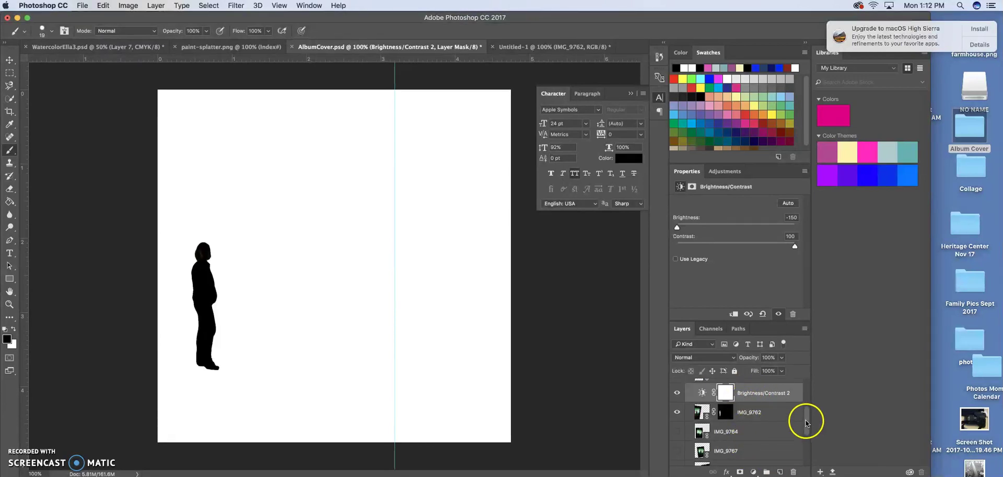
{"action": "left_click", "coordinate": [677, 431]}
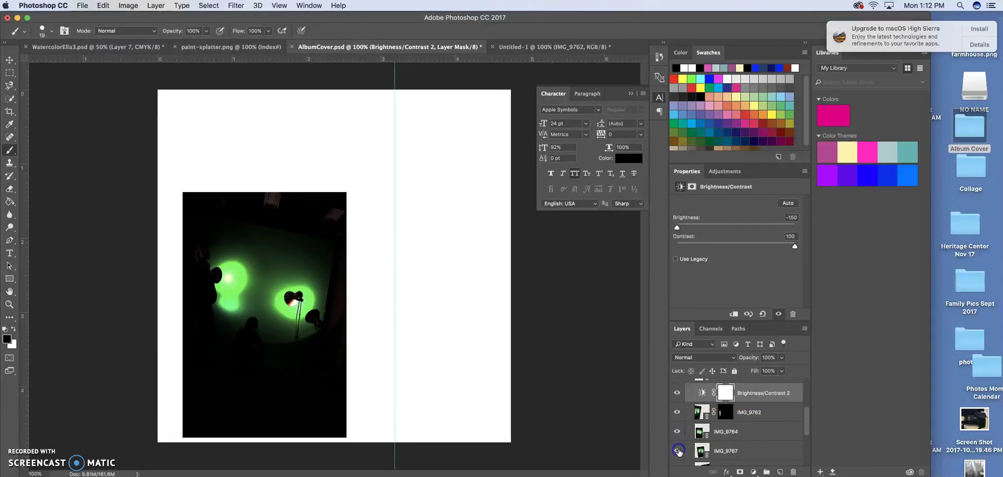
{"action": "left_click", "coordinate": [676, 451]}
{"action": "left_click", "coordinate": [677, 431]}
{"action": "left_click", "coordinate": [677, 452]}
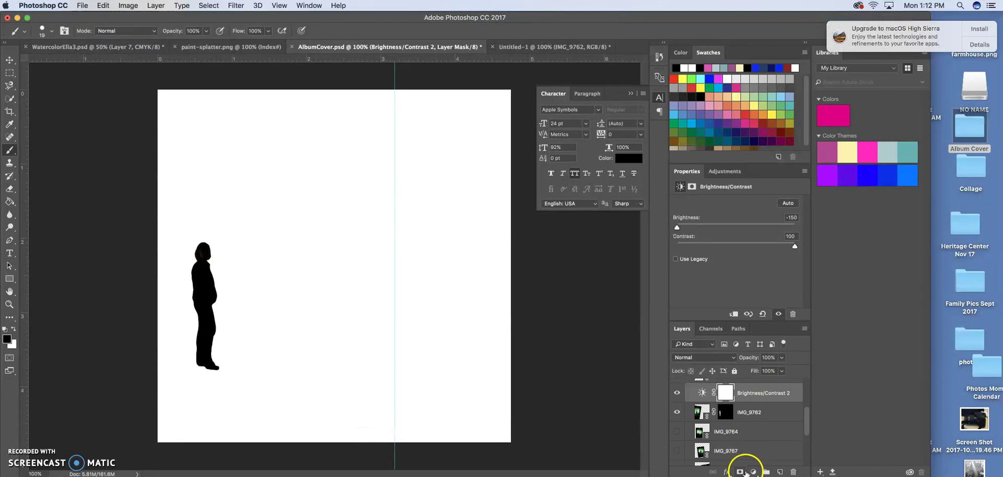
{"action": "left_click_drag", "start_coordinate": [808, 419], "coordinate": [811, 385]}
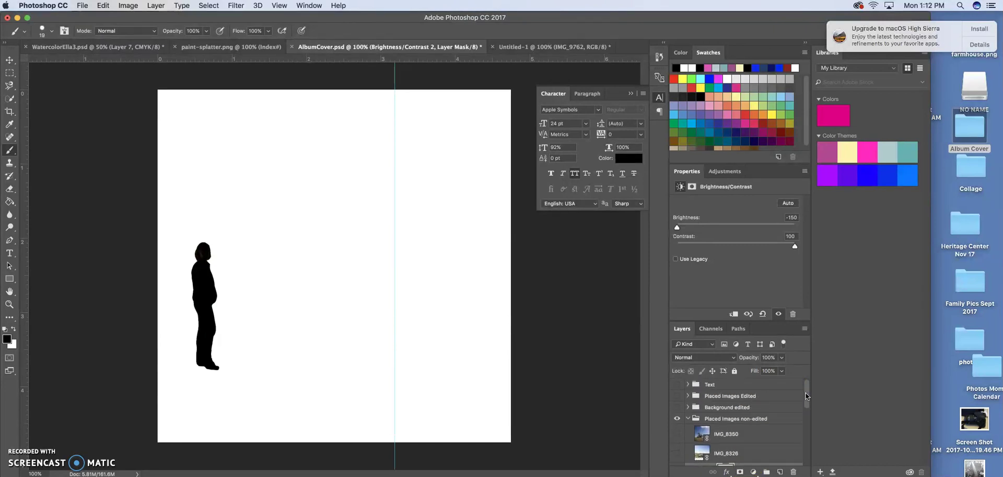